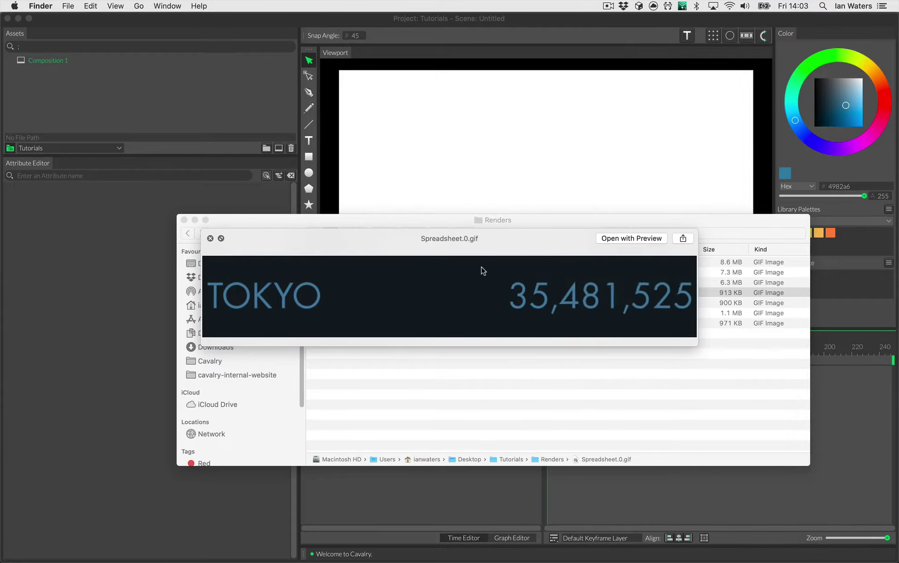
Step: Preview the animated GIFs Spreadsheet.0 through Spreadsheet.3 in the Renders folder
click(721, 217)
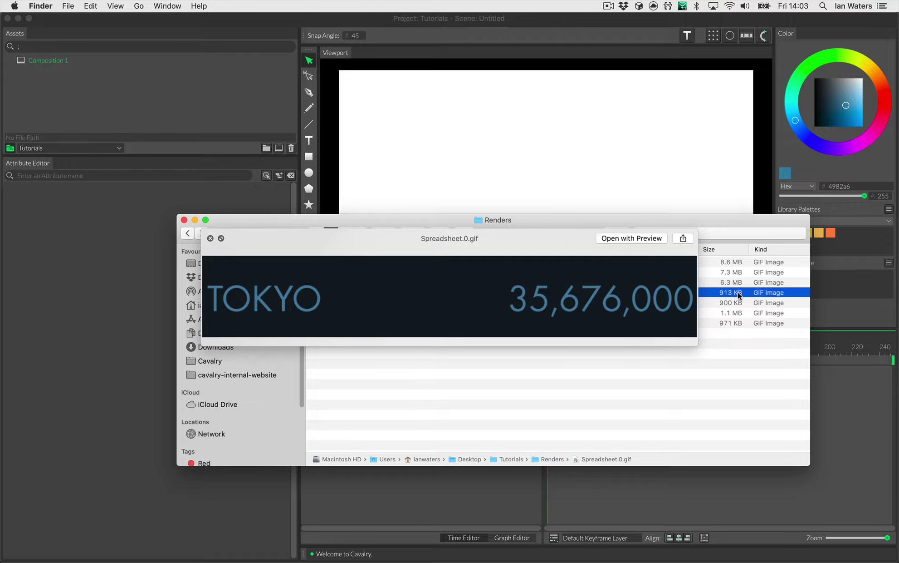
key(Down)
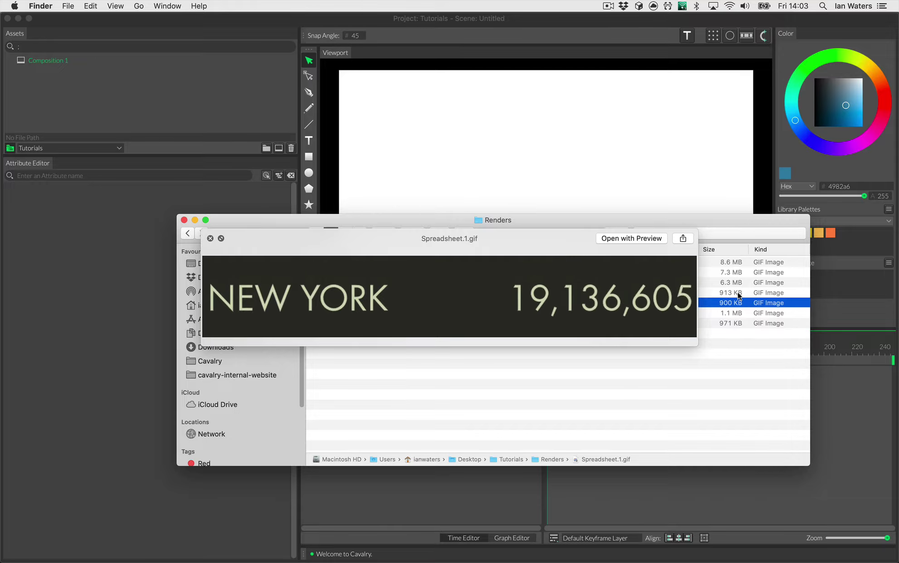
key(Down)
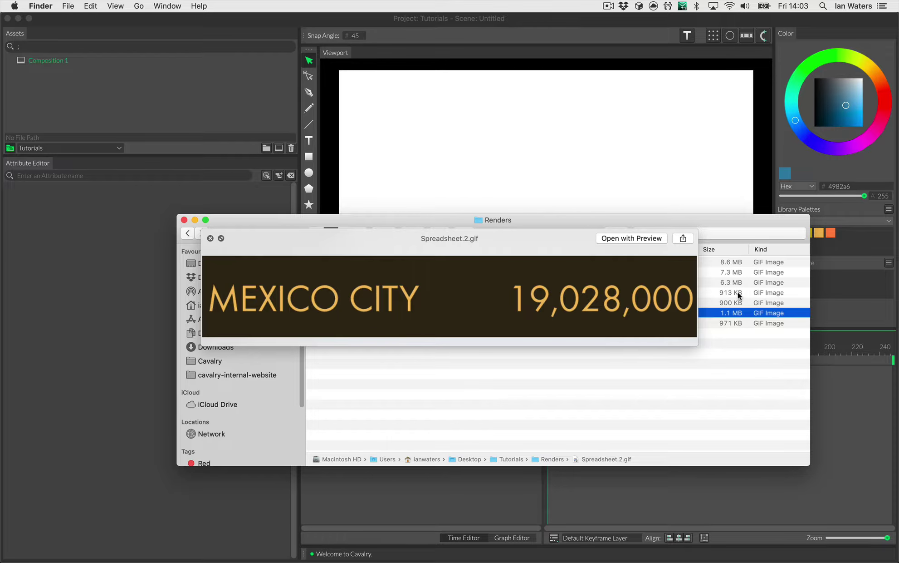
key(Down)
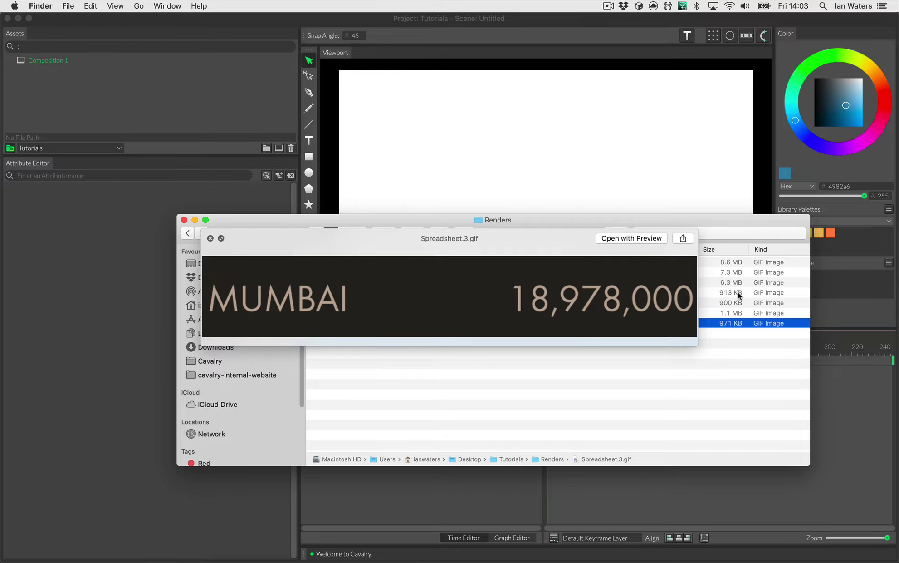
key(space)
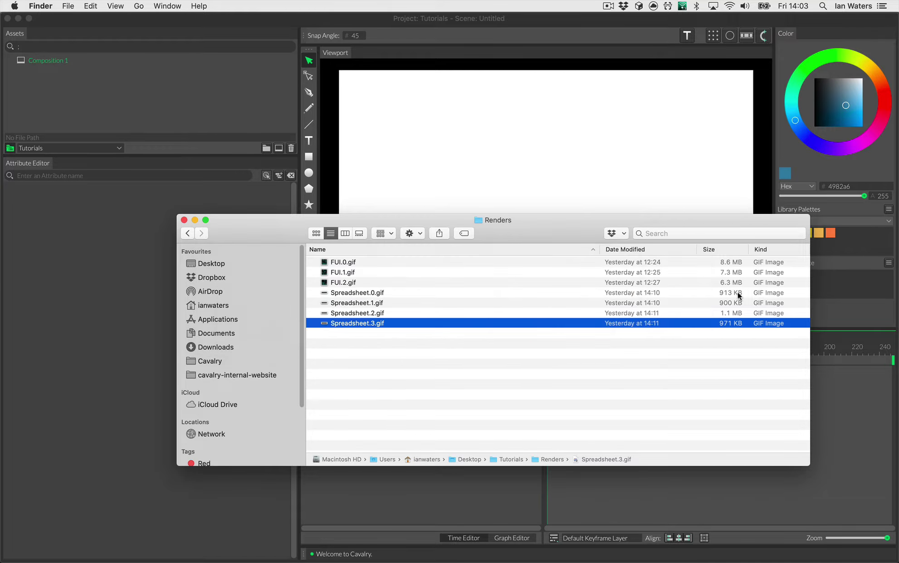
Step: Switch to Cavalry and draw a text box about 1213 by 255 in the composition, containing the text "City name"
click(623, 153)
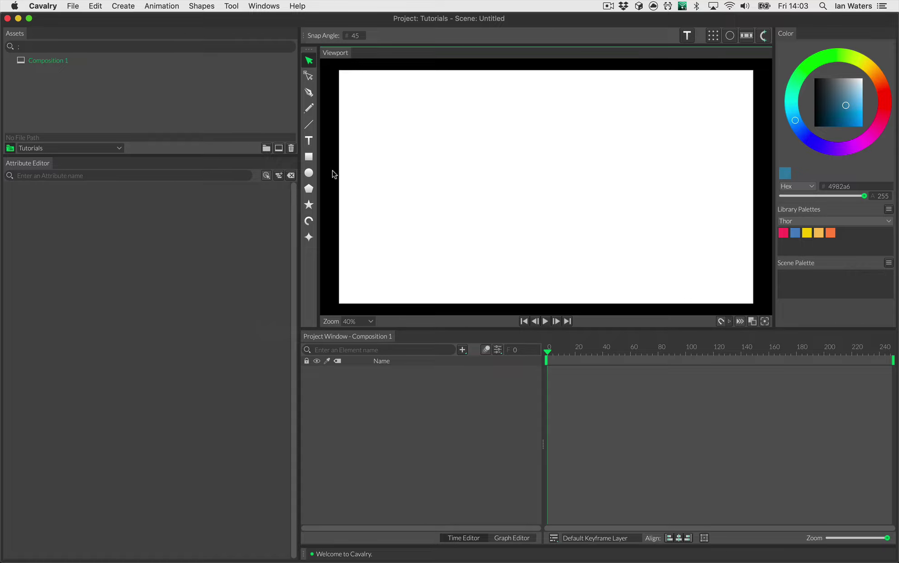
click(309, 140)
drag(348, 148, 610, 203)
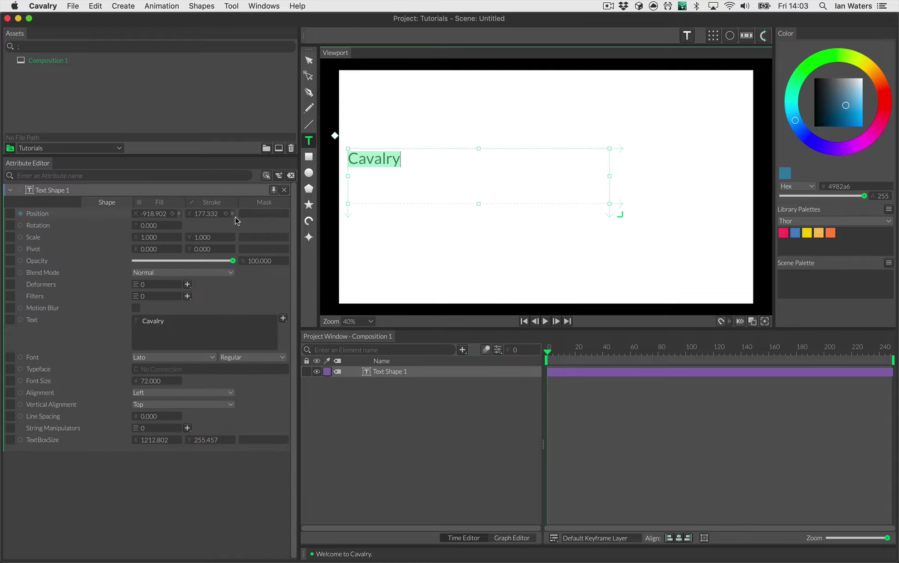
text(City Po)
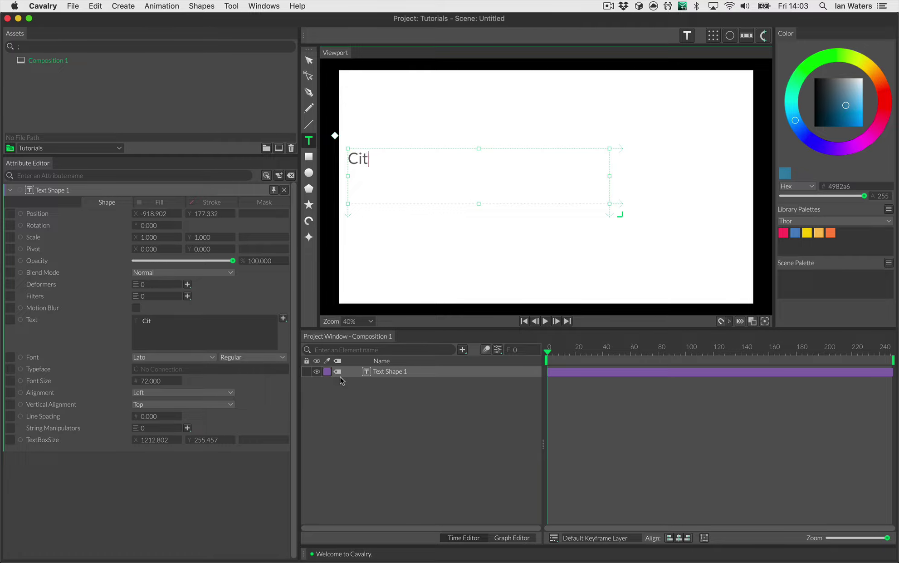
key(BackSpace)
key(BackSpace)
key(BackSpace)
text(name)
click(425, 477)
click(375, 373)
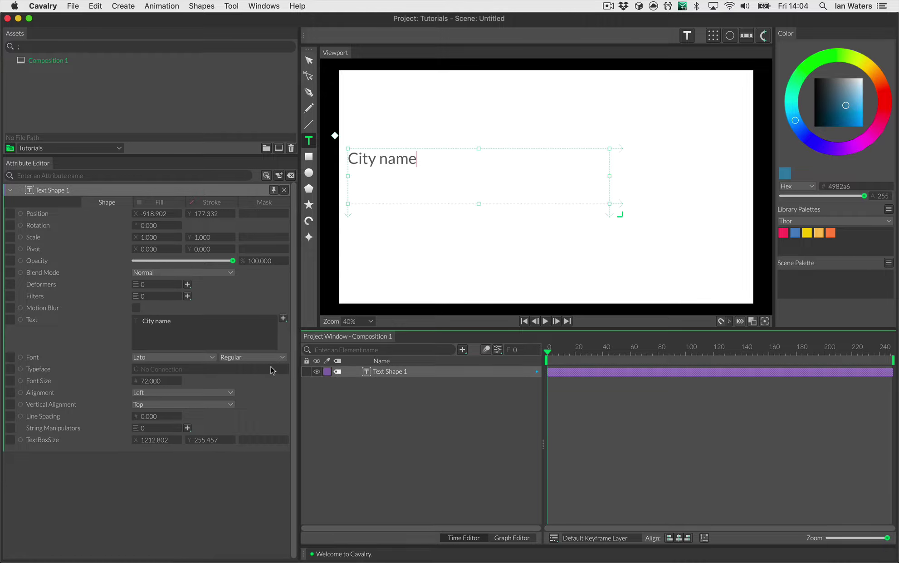
Step: Set the text's font size to 155 and its font to Futura Book
drag(159, 380, 208, 394)
click(189, 358)
scroll(186, 291, up, 15)
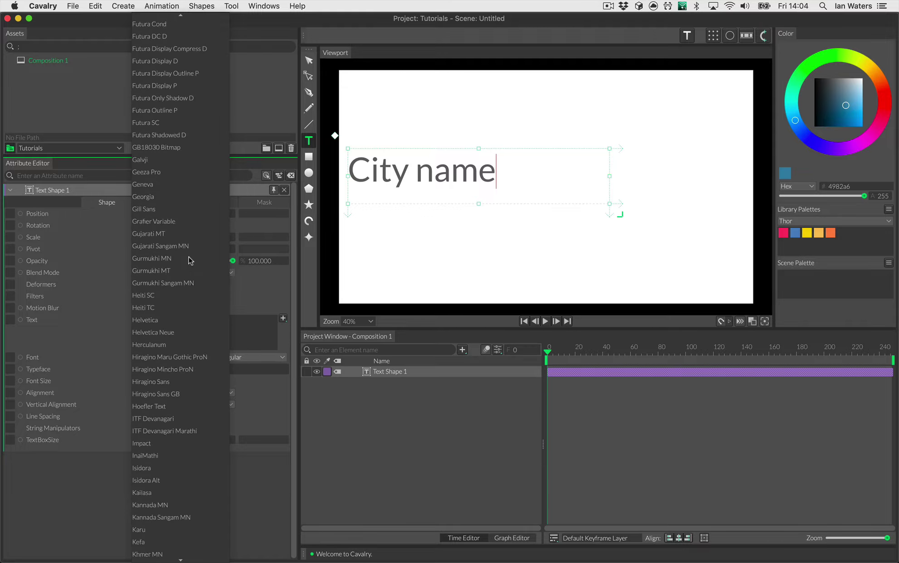
click(169, 48)
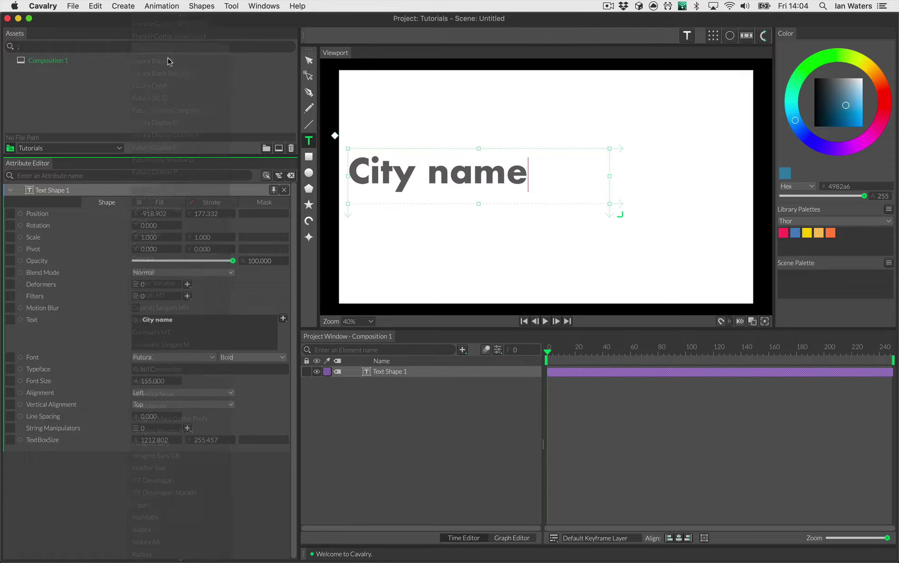
click(255, 358)
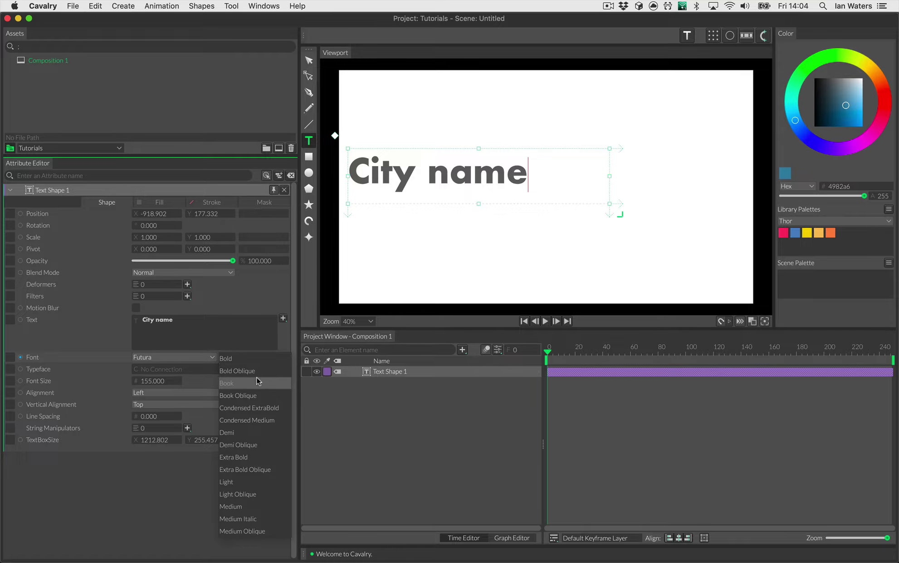
click(259, 382)
click(397, 385)
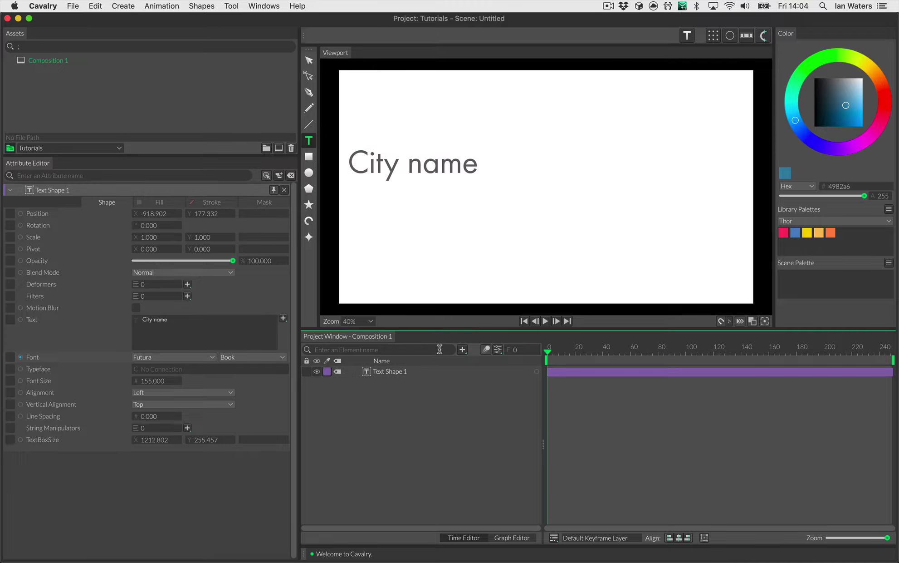
Step: Duplicate the text layer and rename the original as City Name Text
click(310, 60)
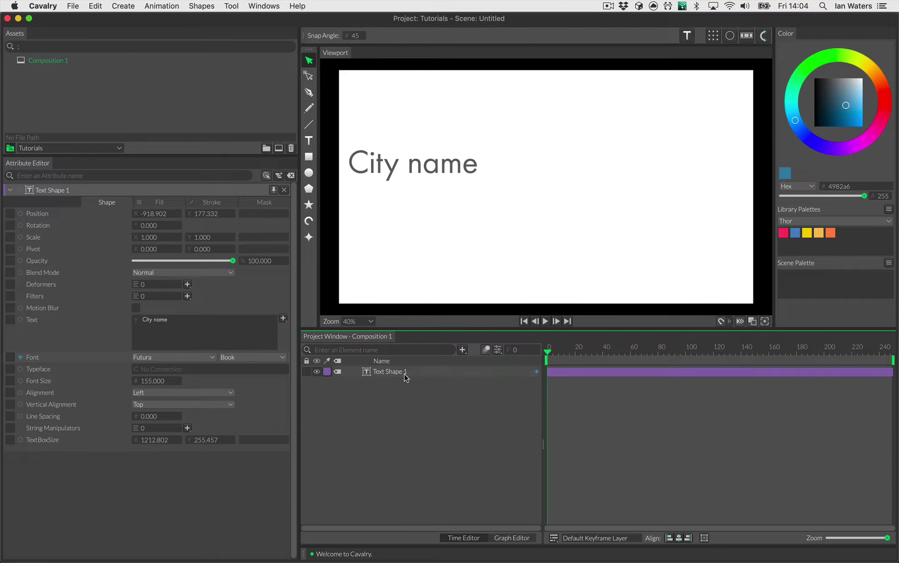
click(405, 372)
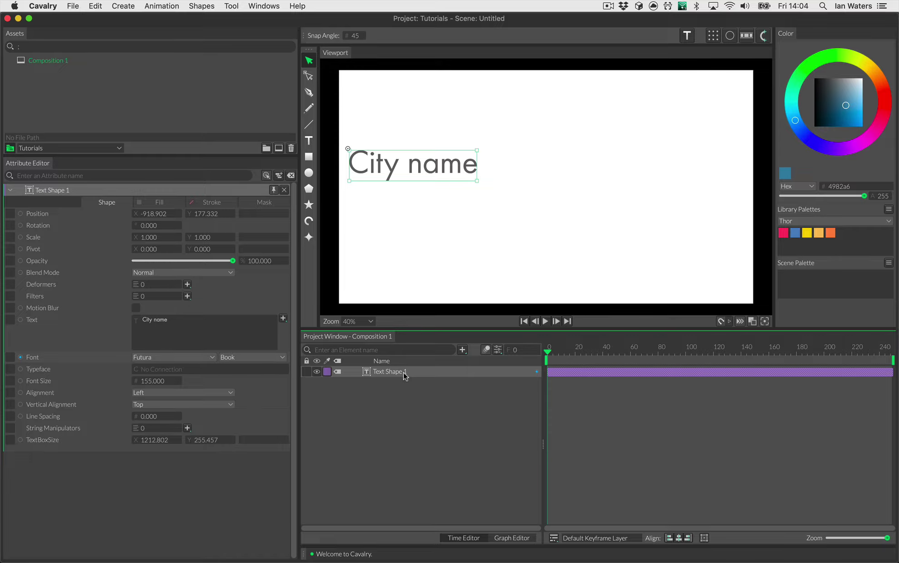
click(94, 6)
click(104, 146)
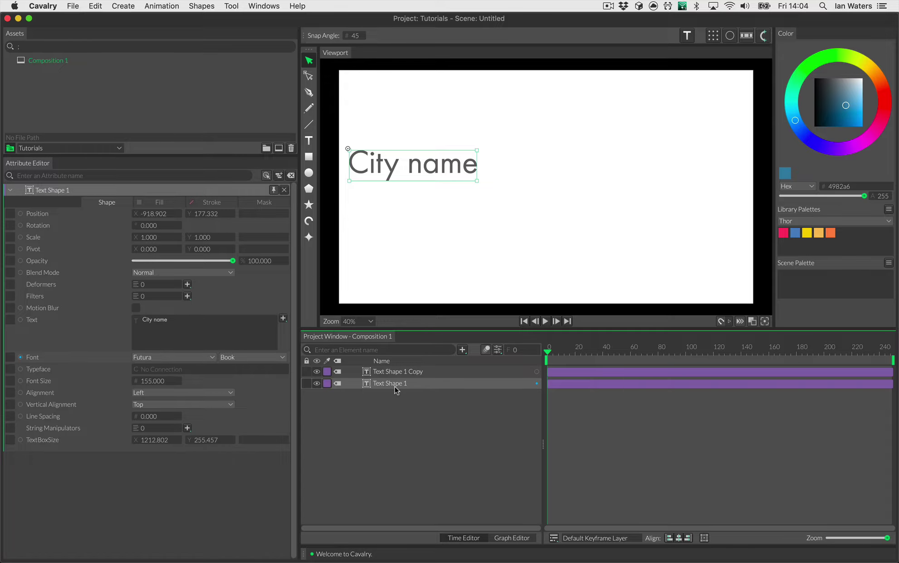
double_click(395, 387)
text(City Name Text)
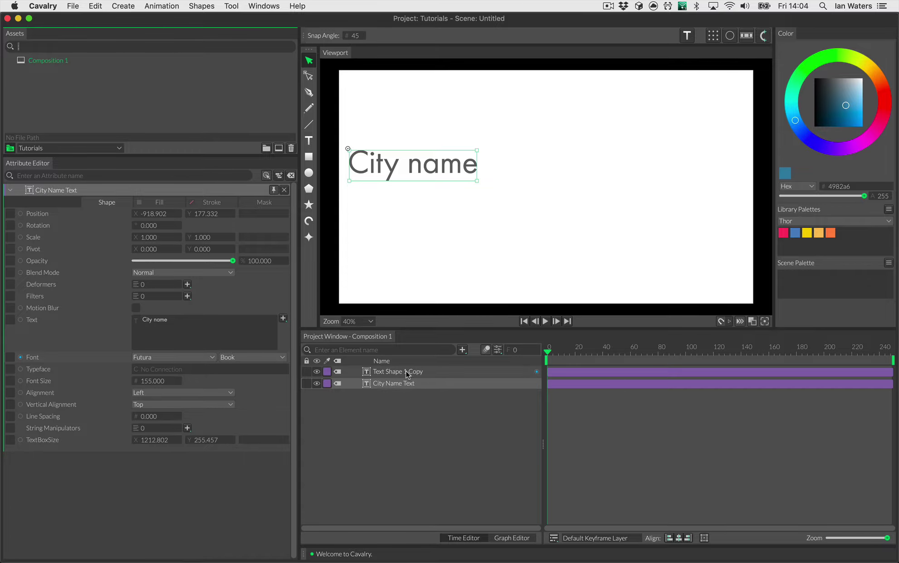
Step: Move the copied text to X position 51.098 and replace its text with 0
click(407, 373)
drag(150, 218, 731, 241)
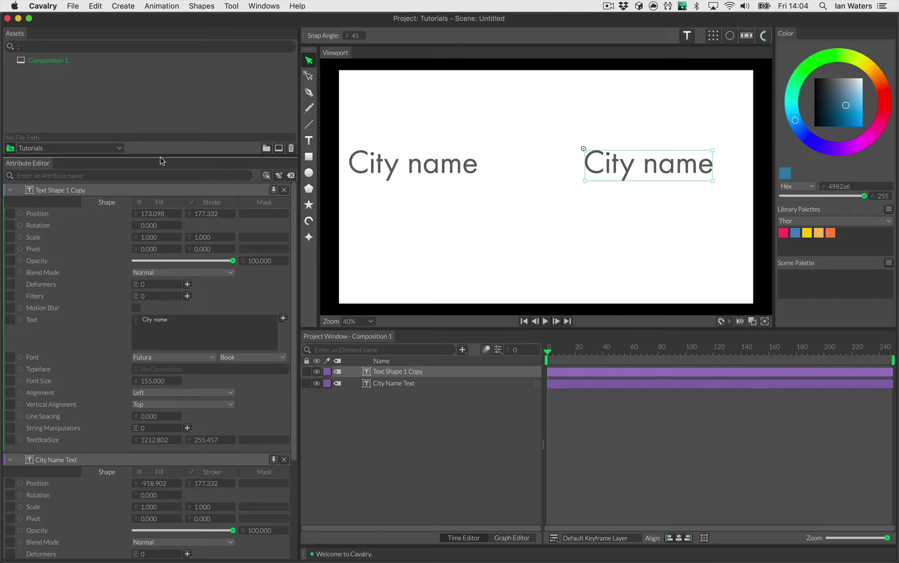
drag(153, 216, 90, 221)
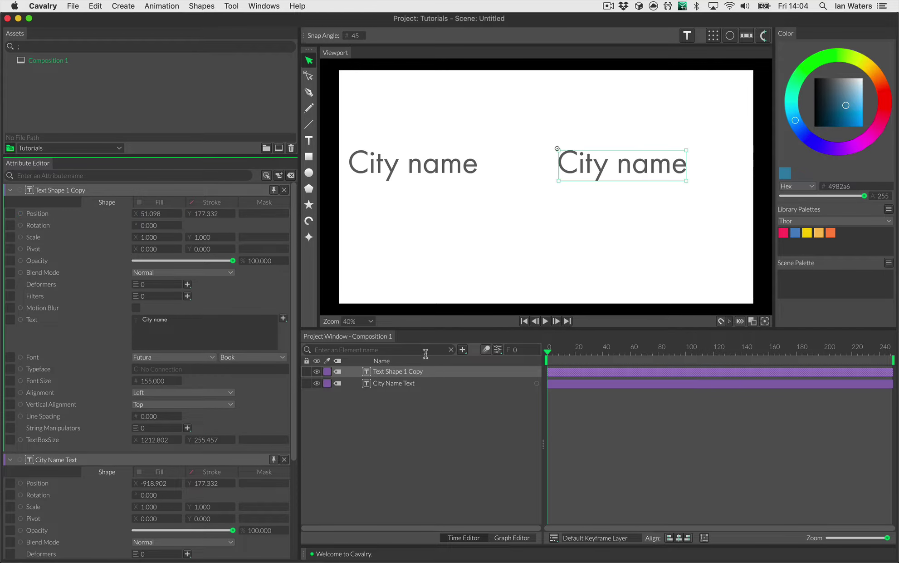
triple_click(233, 330)
text(0)
click(88, 337)
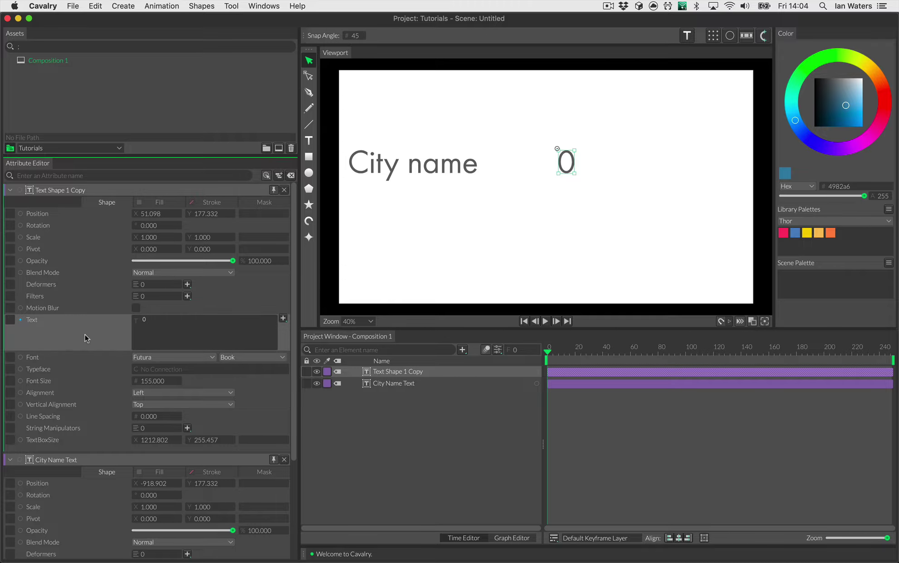
Step: Rename the copied text layer as Population Text
click(405, 484)
click(419, 375)
double_click(418, 375)
text(P)
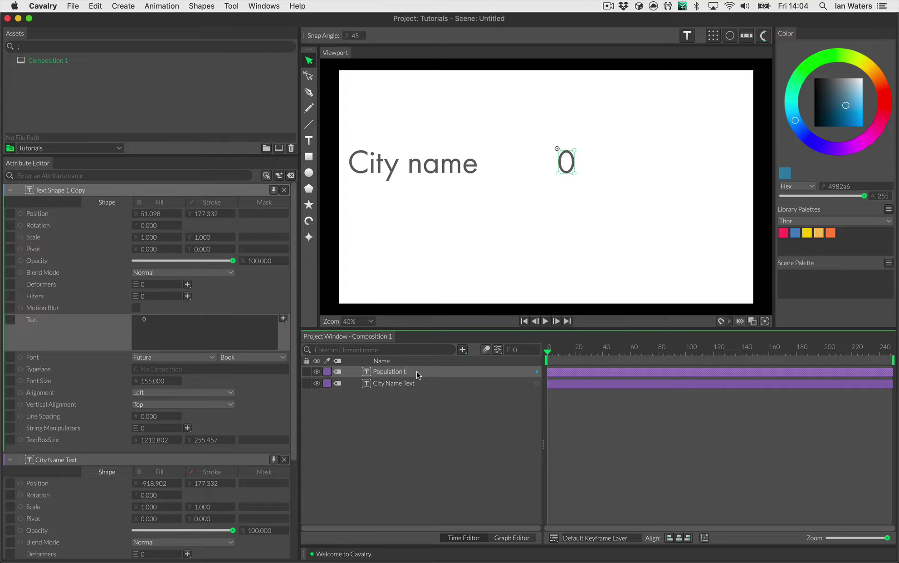
text(opulation Text)
key(Return)
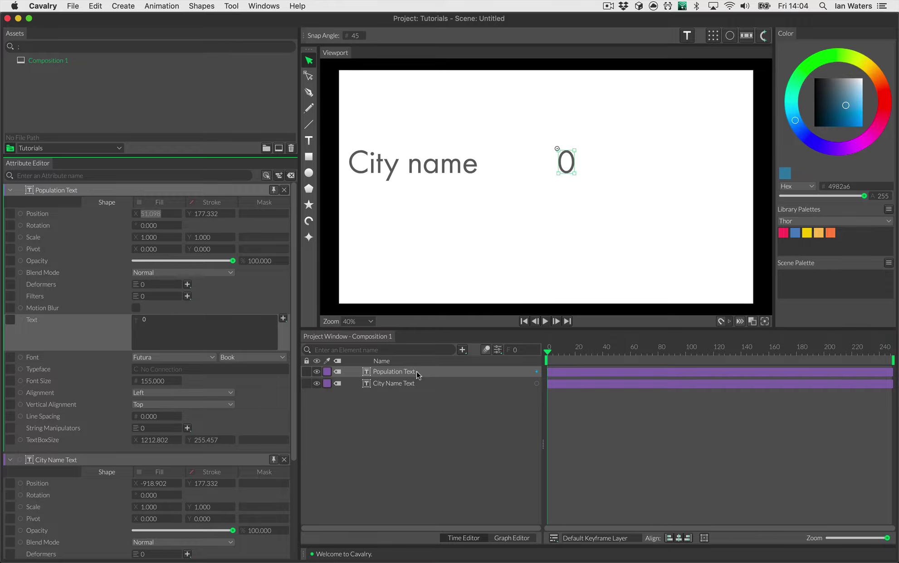
click(430, 411)
Step: Set the composition's resolution height to 311
click(497, 350)
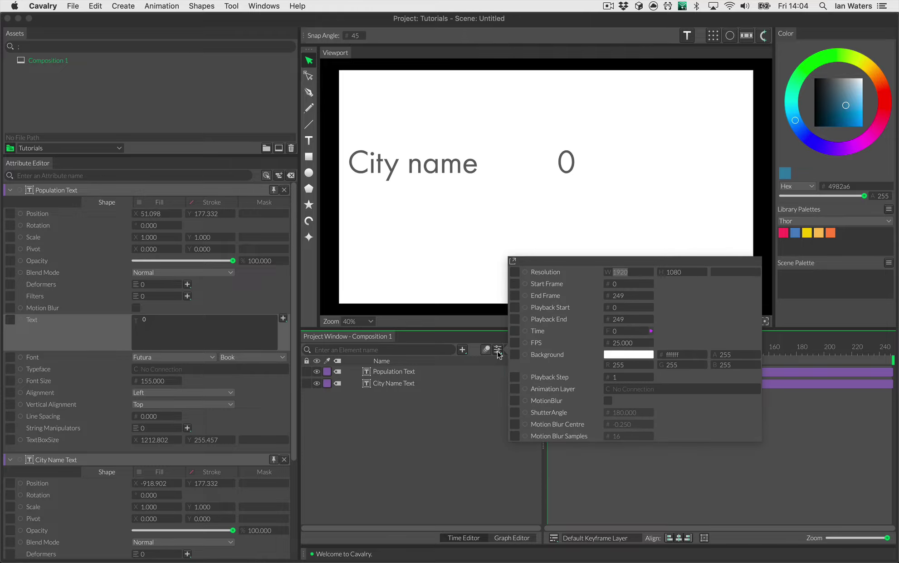
drag(693, 288, 275, 305)
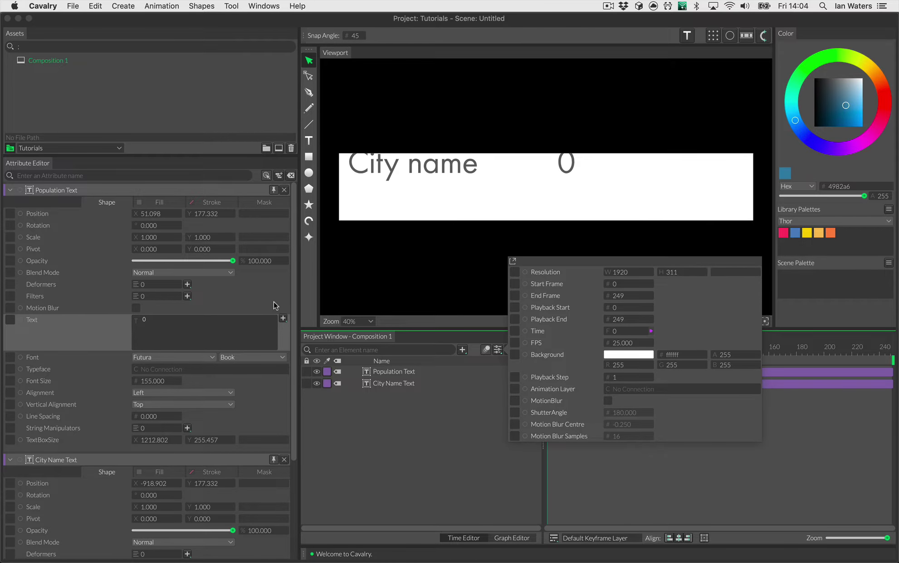
click(371, 388)
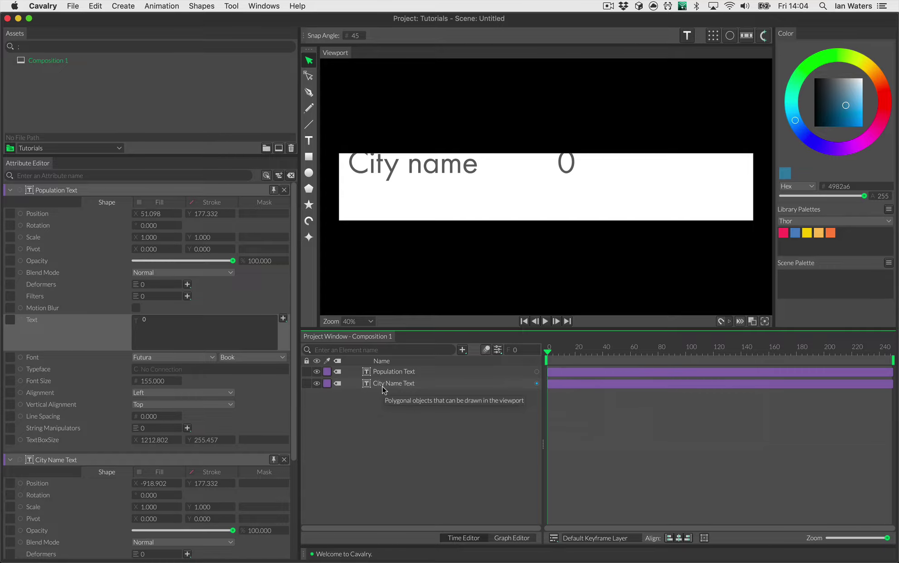
Step: Move City Name Text to Y position 74.332 and keyframe that position at frames 20 and 60
click(413, 384)
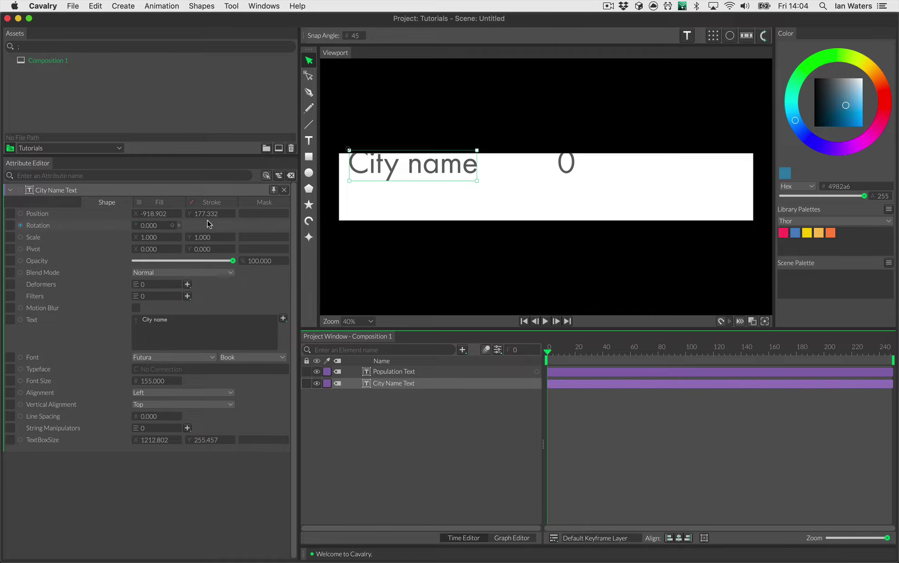
drag(209, 214, 155, 243)
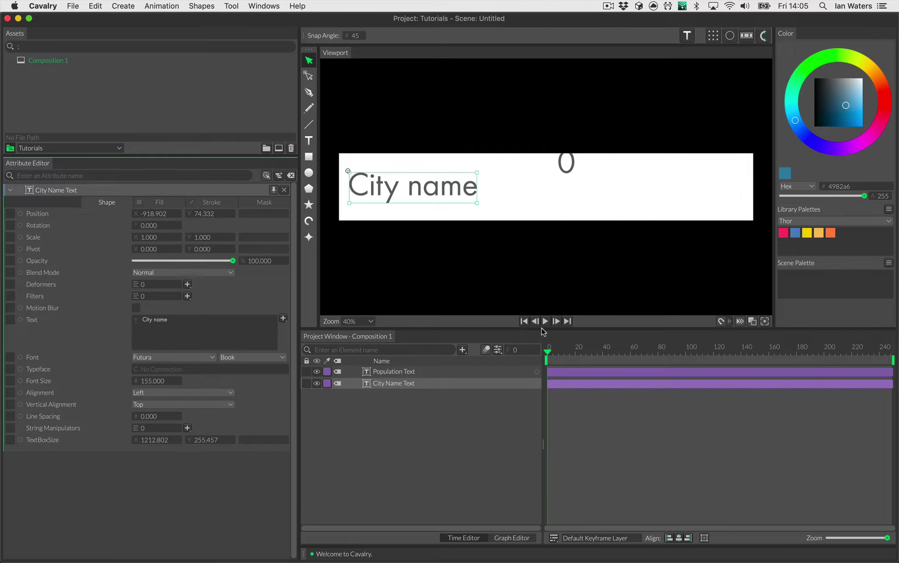
click(575, 351)
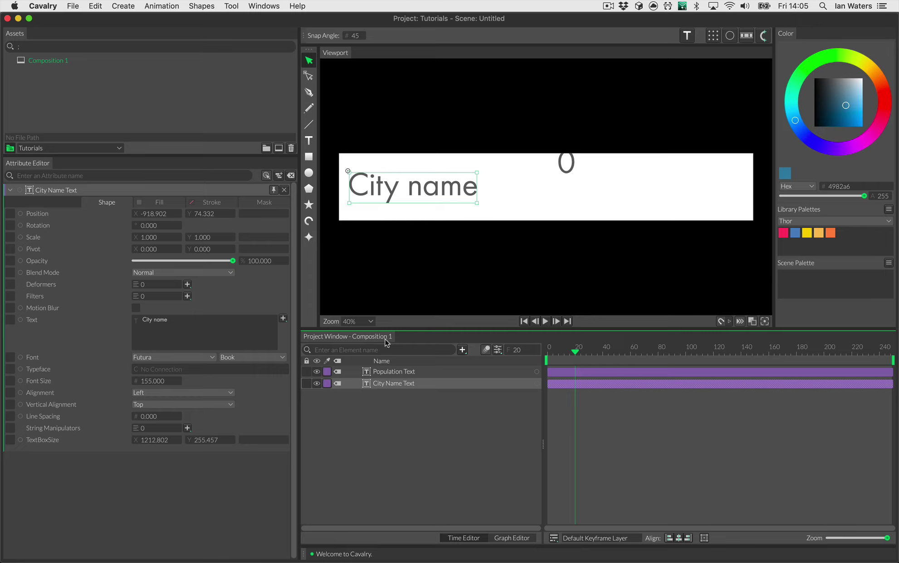
click(226, 213)
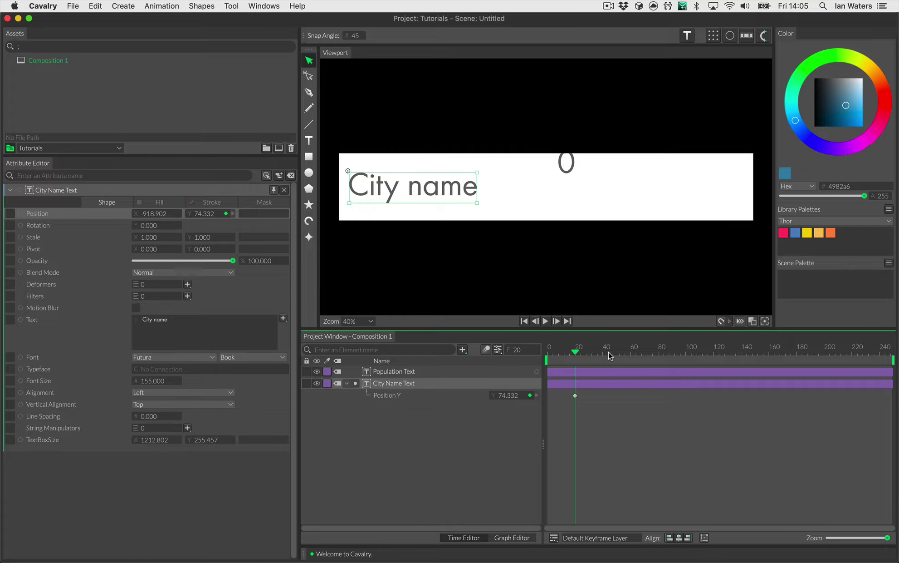
click(631, 354)
click(530, 395)
Step: Keyframe City Name Text's Y position at -180.668 on frame 80 and at 387.332 on frame 0
click(658, 353)
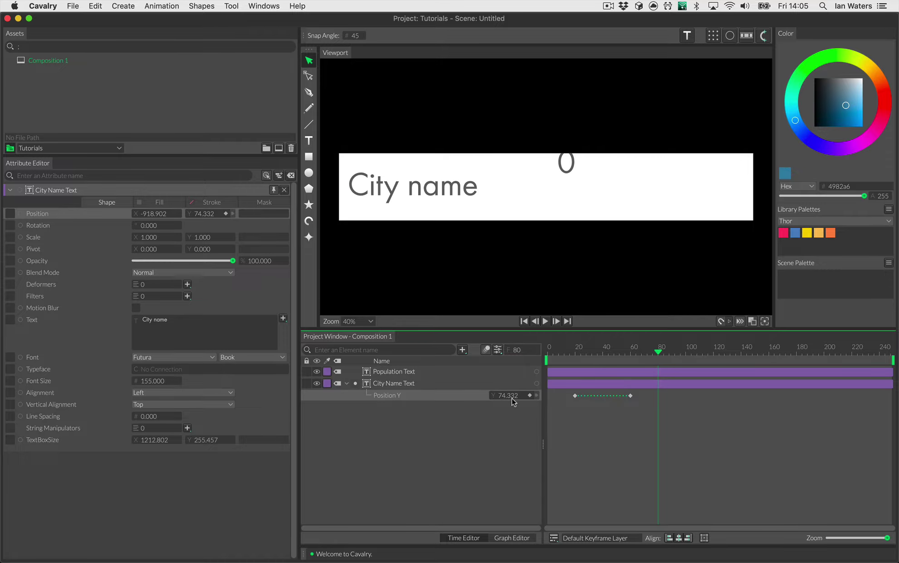
drag(511, 404, 372, 415)
click(548, 349)
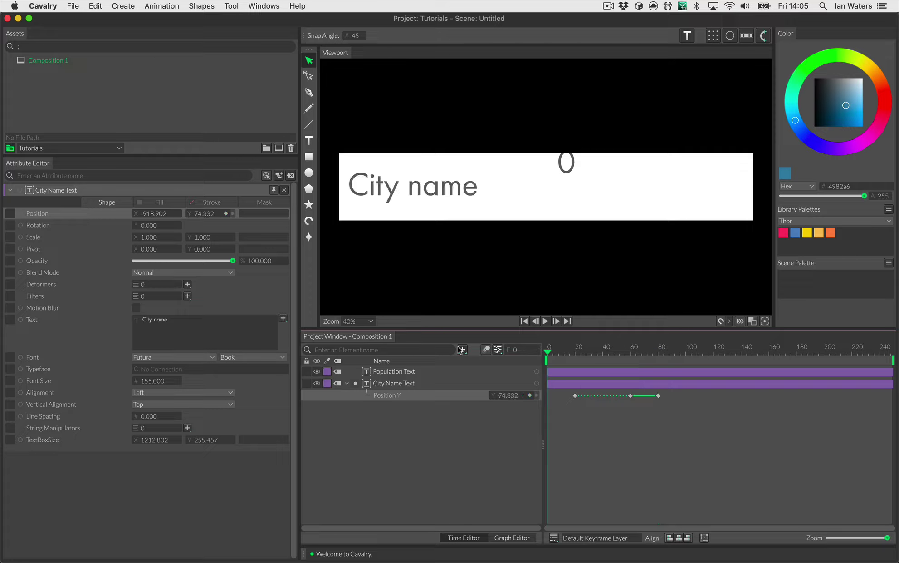
drag(505, 393, 682, 411)
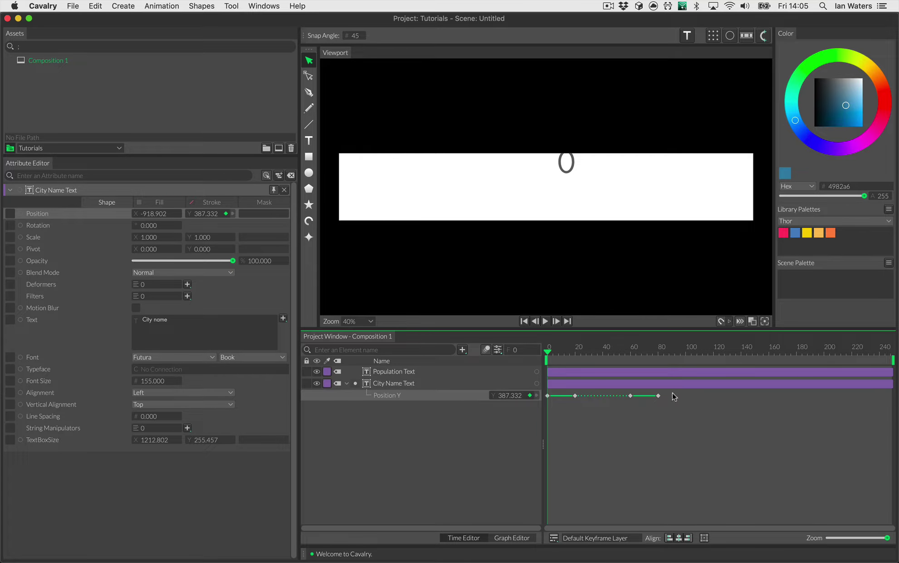
drag(547, 358, 657, 366)
Step: Set the composition's playback end to frame 80 and scrub through the text animation
click(498, 351)
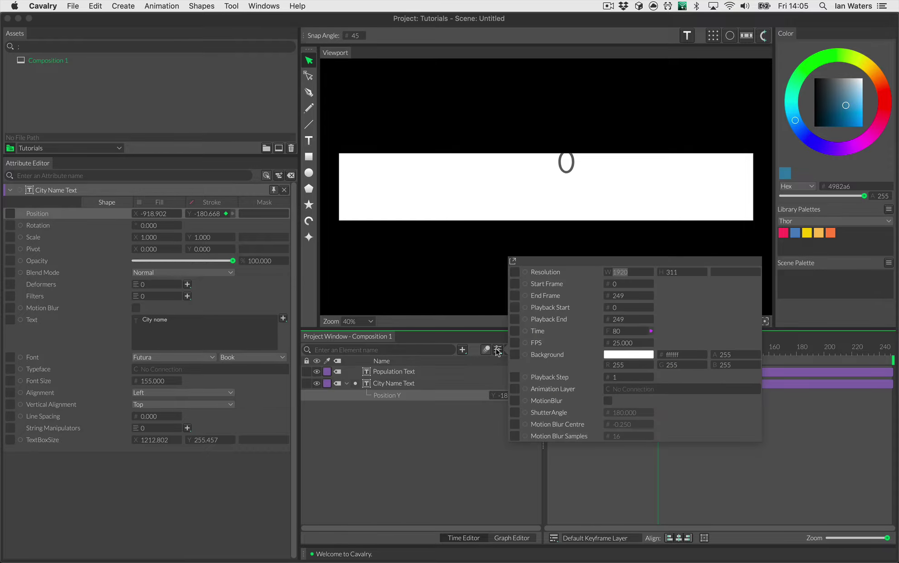
click(624, 318)
key(Return)
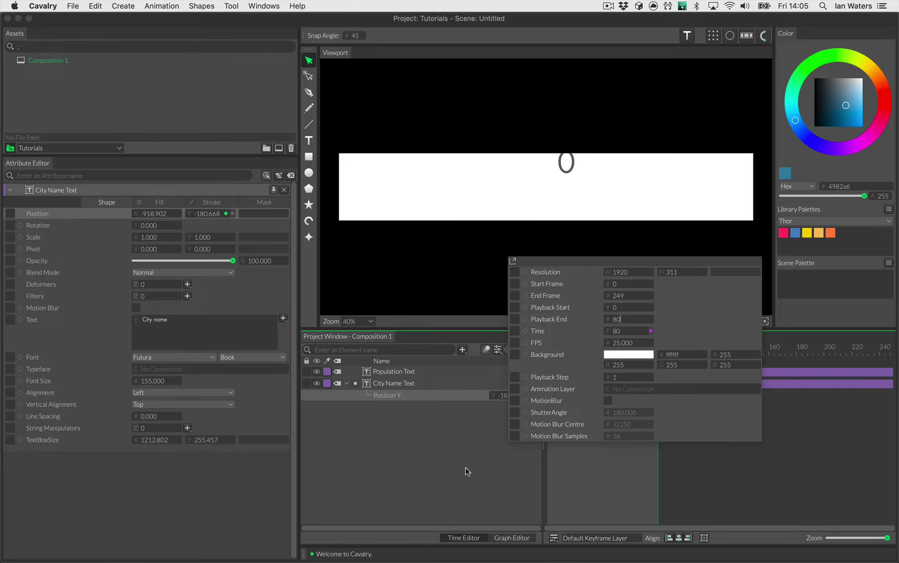
mouse_move(610, 350)
mouse_down()
mouse_move(551, 351)
mouse_move(619, 352)
mouse_up()
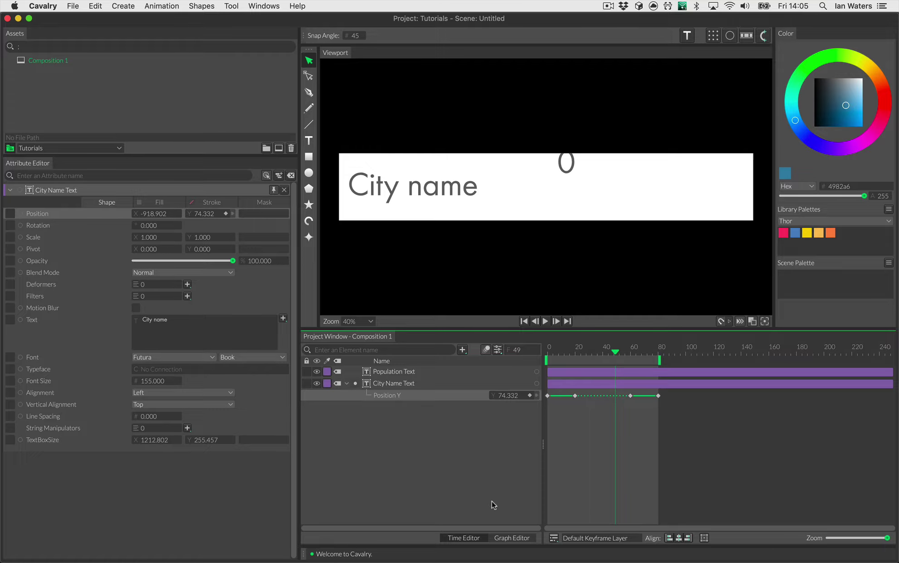
Step: Change City Name Text's Position Y animation curve type to Bezier
click(512, 538)
click(596, 401)
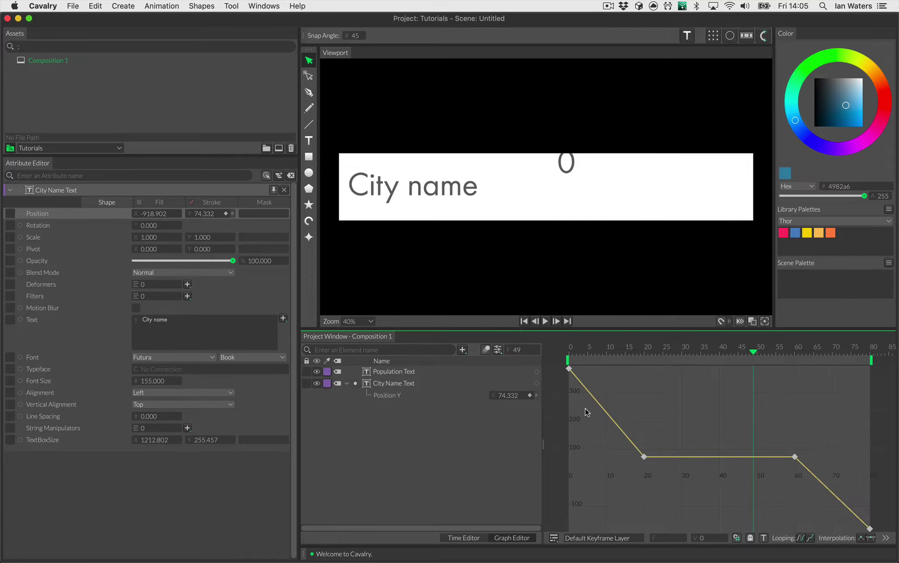
right_click(594, 392)
mouse_move(623, 470)
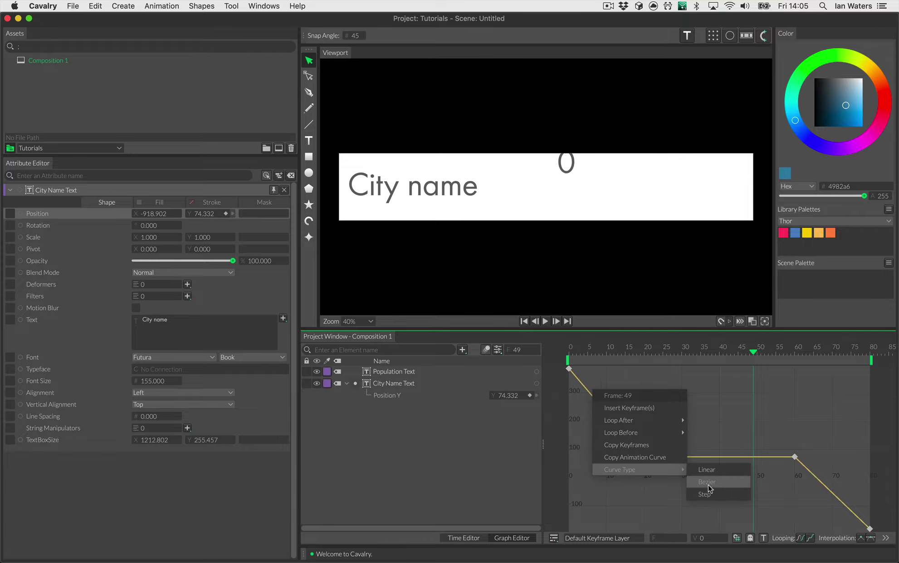
click(711, 486)
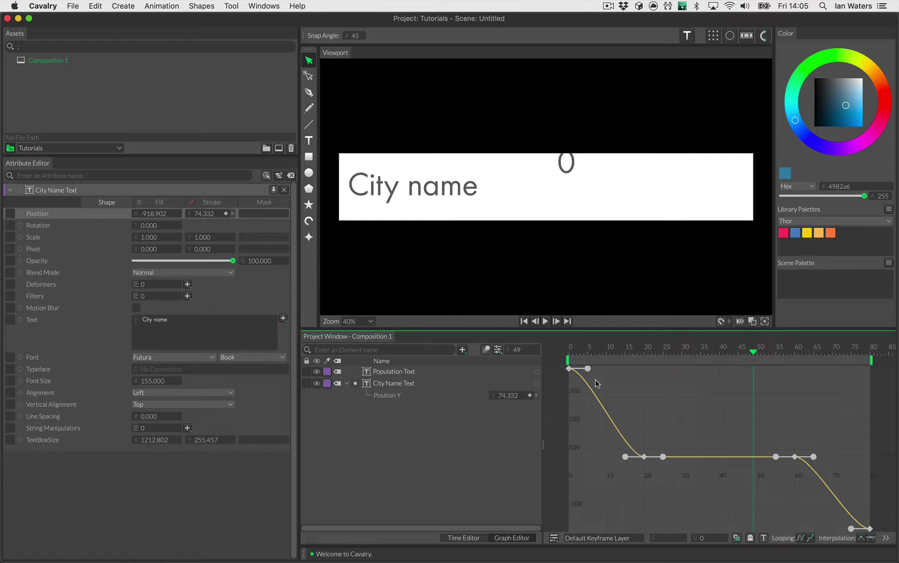
Step: Adjust the curve handles to be vertical at frames 0 and 80, and lengthen the horizontal ones at frames 20 and 60 to about 10 frames
drag(588, 369, 570, 420)
drag(626, 458, 607, 456)
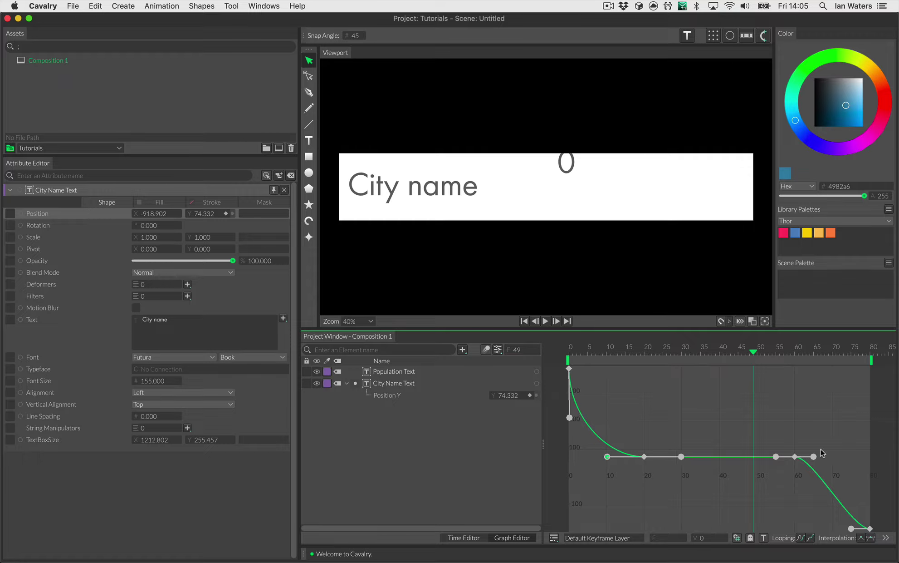
drag(815, 458, 838, 457)
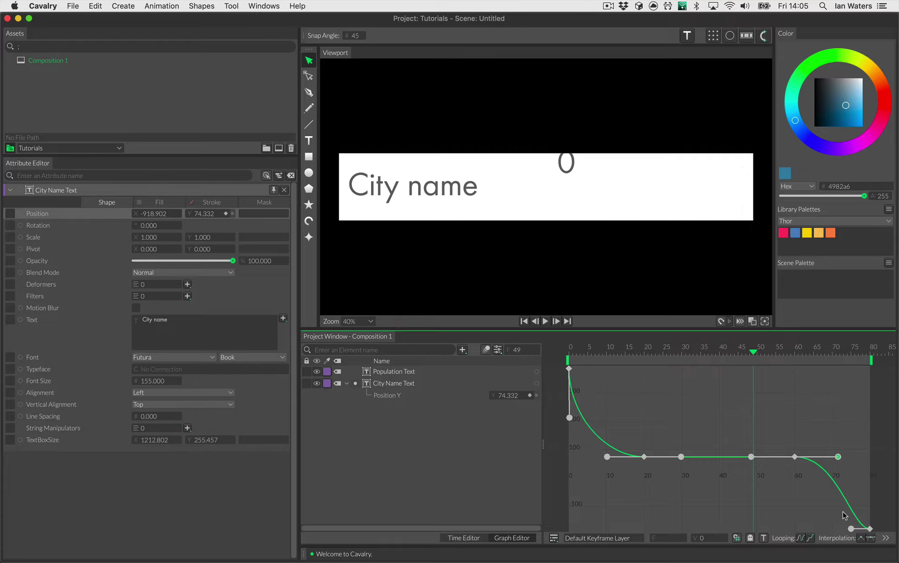
drag(851, 528, 870, 494)
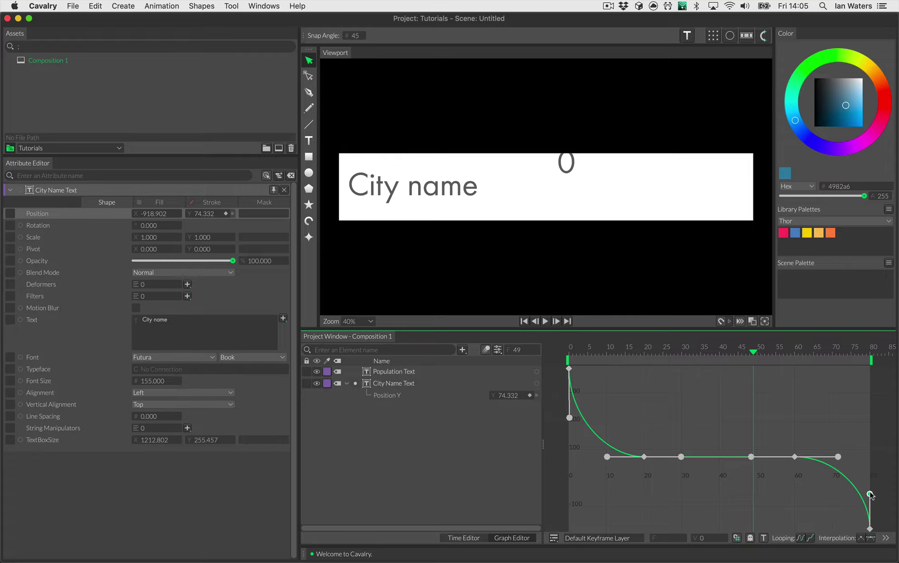
click(838, 501)
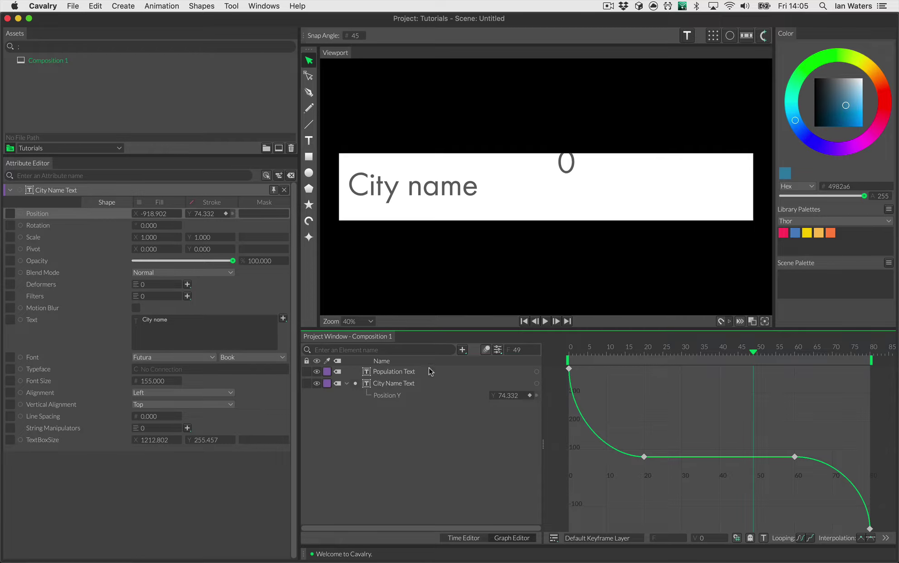
Step: Return to the keyframe timeline, play back the eased City Name Text animation and scrub to frame 29
click(466, 538)
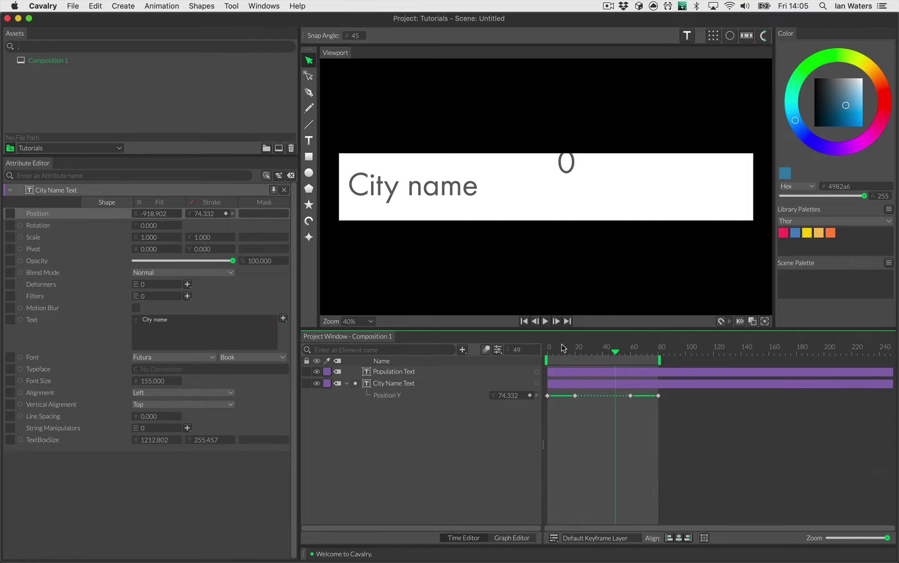
click(546, 321)
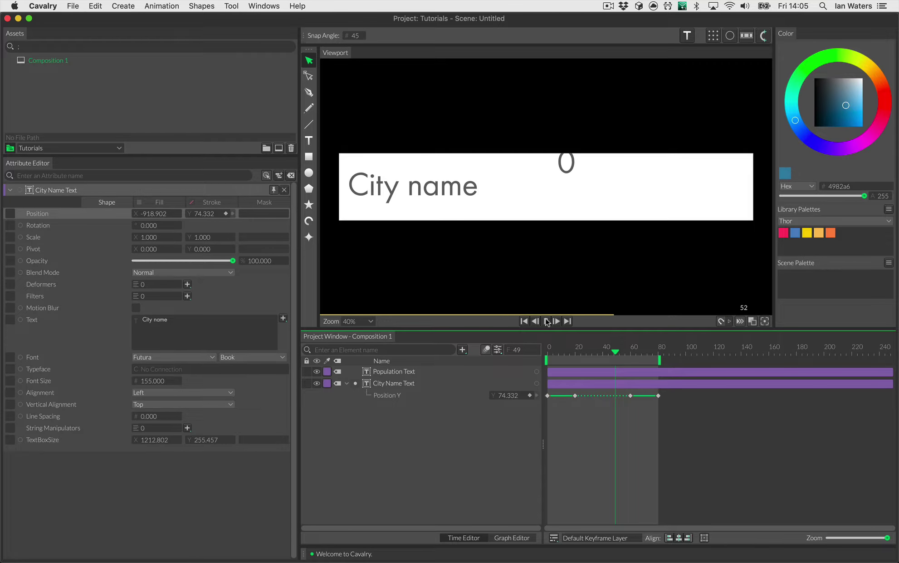
click(547, 321)
click(650, 348)
drag(650, 348, 587, 365)
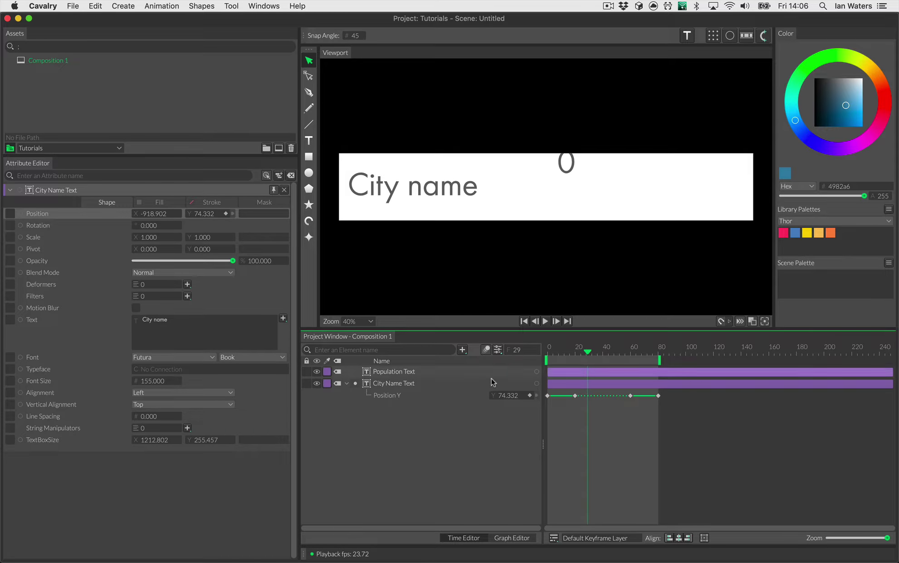
Step: Connect City Name Text's Y position to Population Text's Y position, and play back the linked motion
shift+click(402, 373)
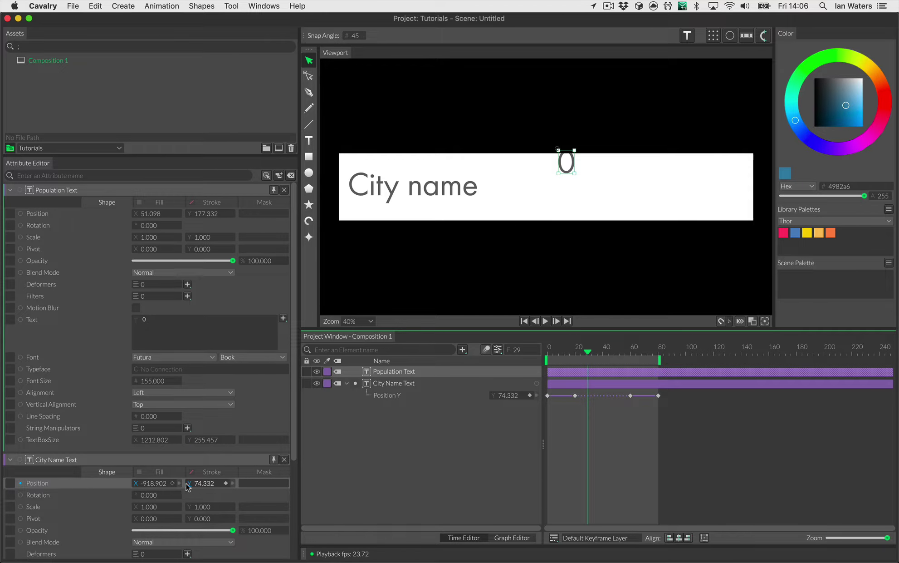
drag(189, 482, 190, 213)
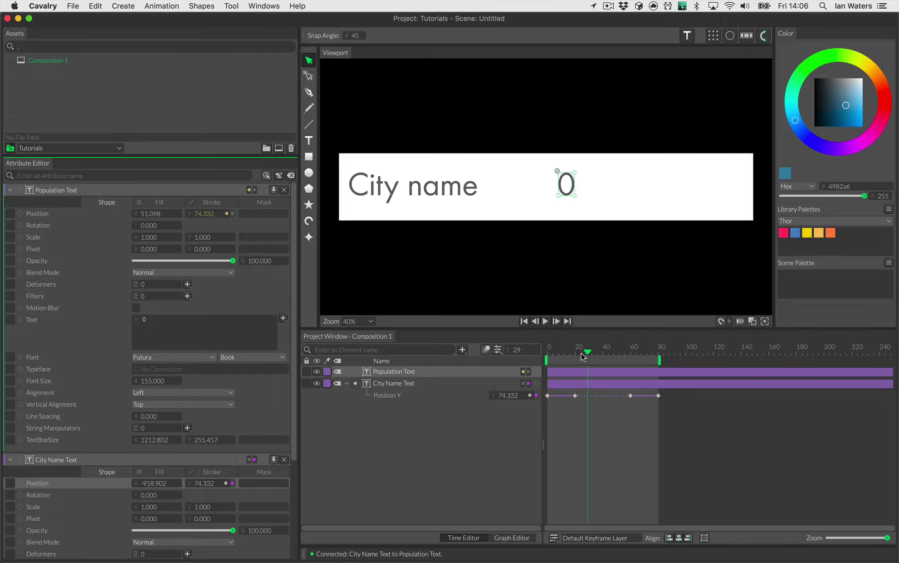
click(546, 321)
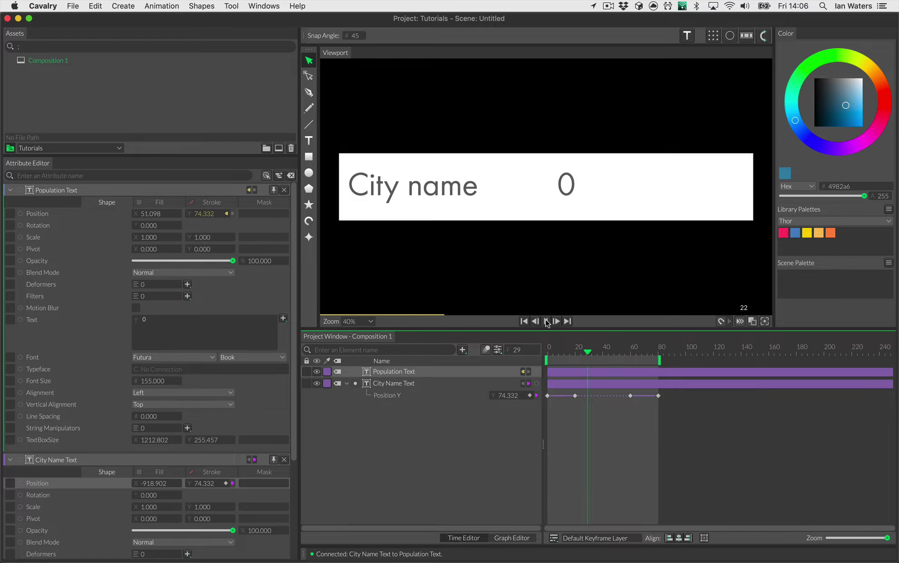
click(284, 190)
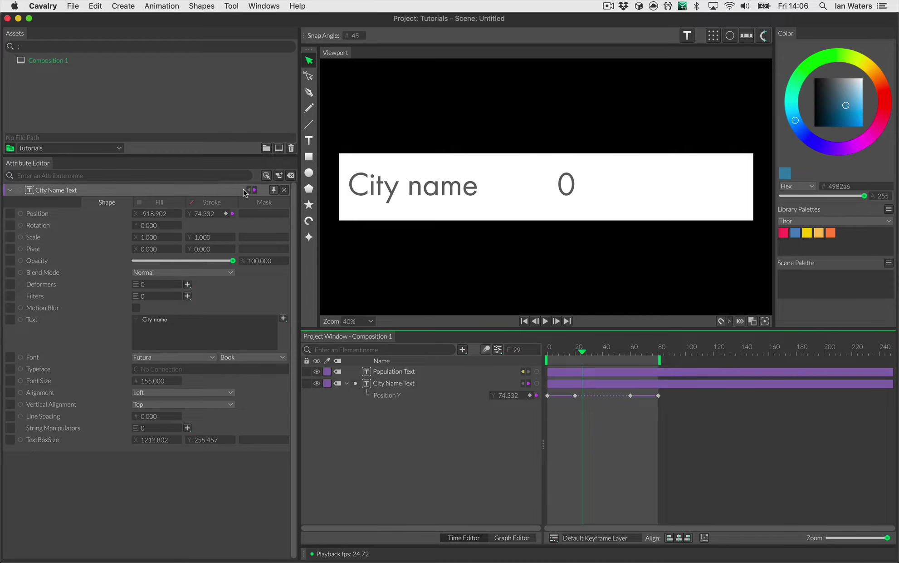
Step: Switch to Safari and copy the URL of the City Popoulation Google Sheet
key(super+Tab)
key(super+Tab)
key(super+Tab)
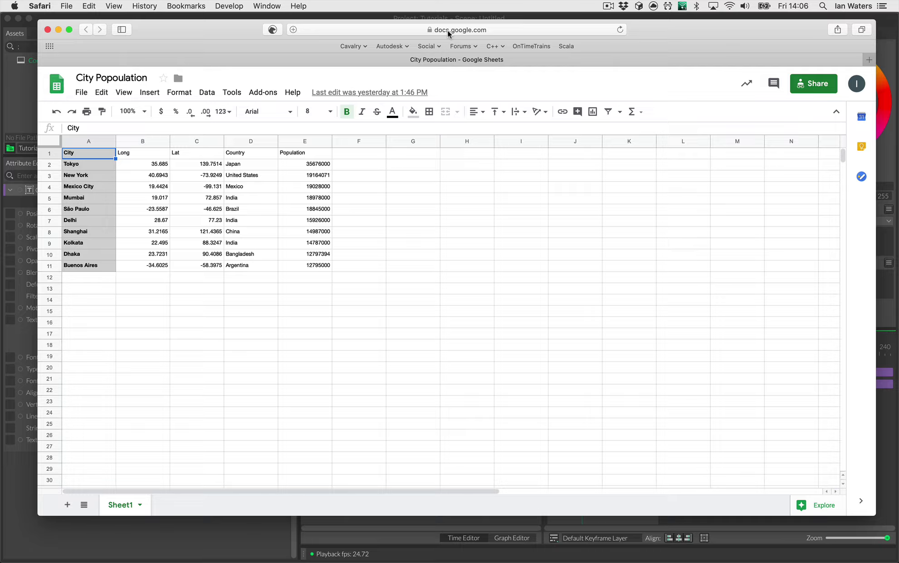
click(448, 29)
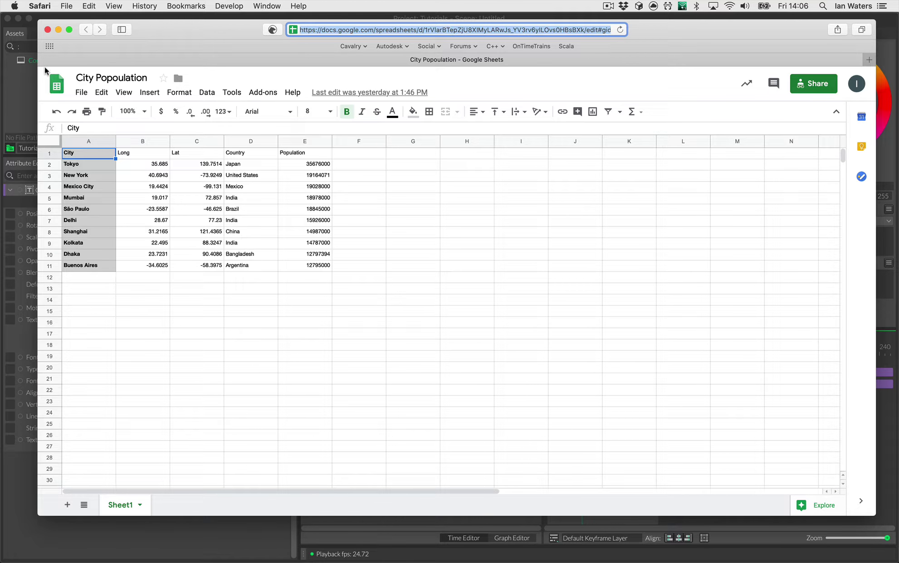
Step: Return to Cavalry and import the Google Sheet as an asset using the copied URL
click(25, 87)
right_click(57, 86)
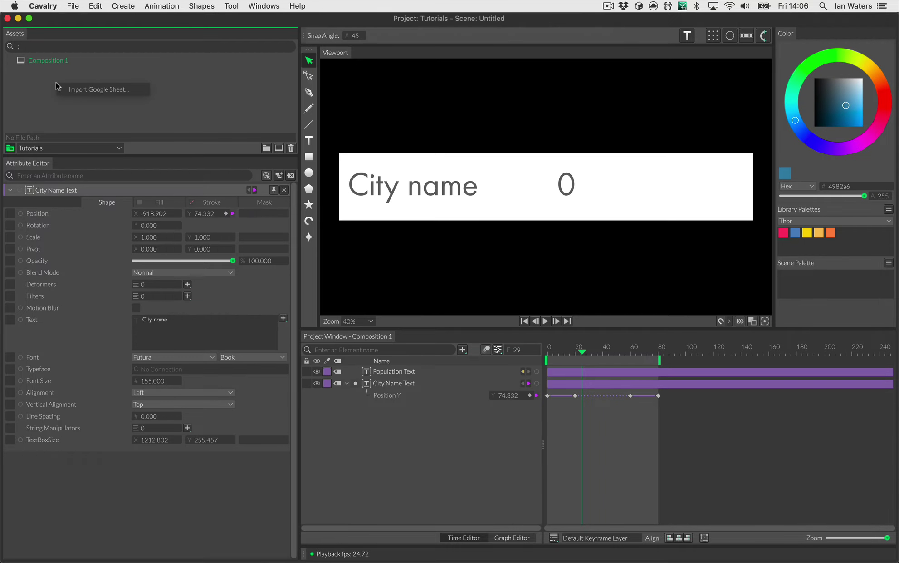
click(78, 90)
key(super+v)
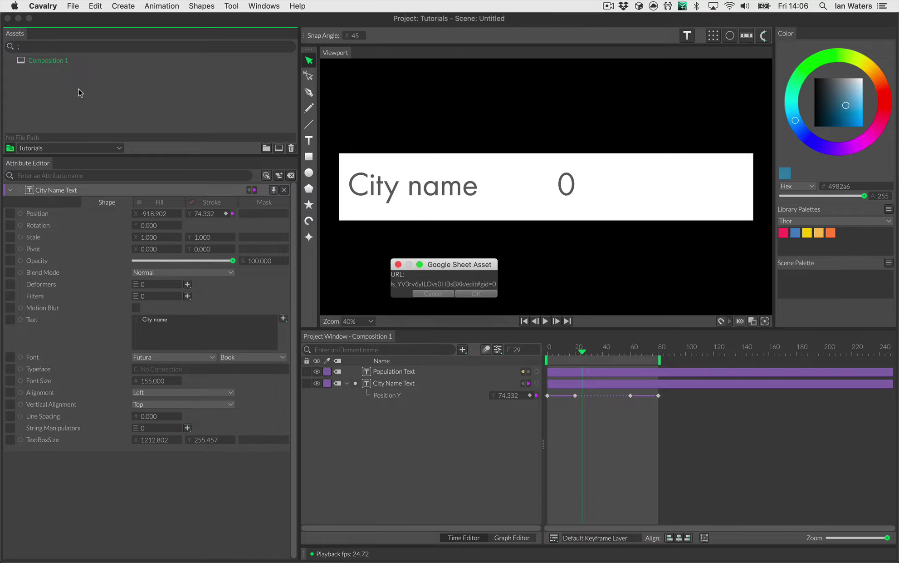
key(Return)
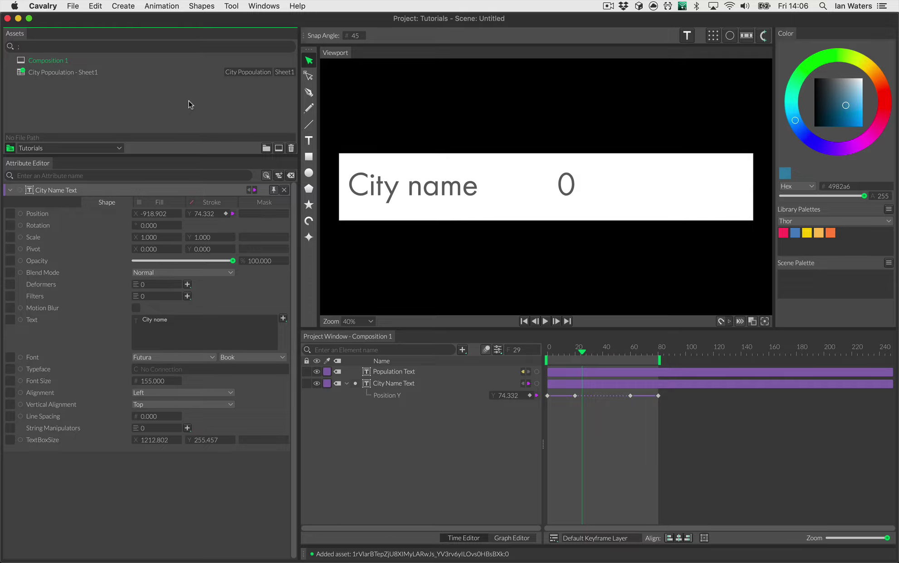
Step: Add the City Popoulation sheet asset to the composition and use City as its column title
drag(31, 73, 365, 437)
click(395, 372)
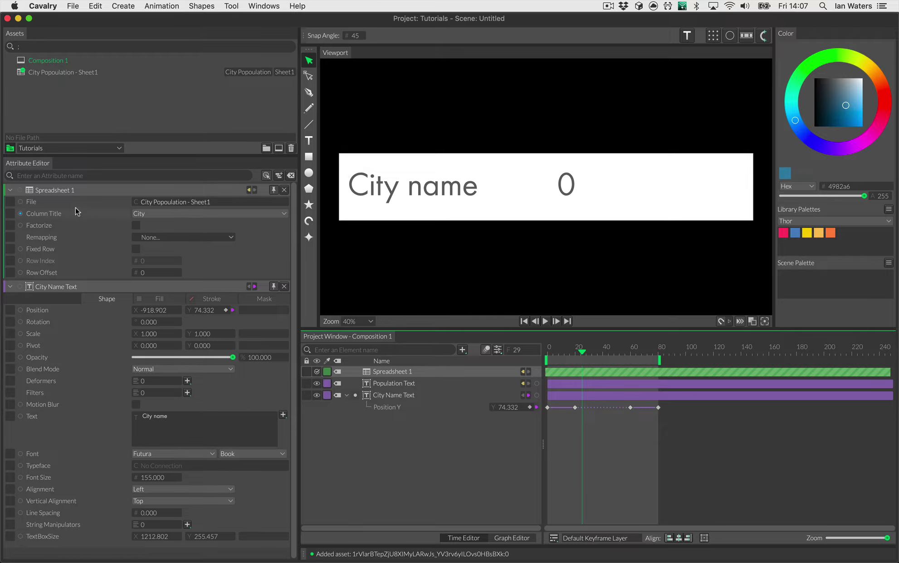
click(156, 213)
click(136, 217)
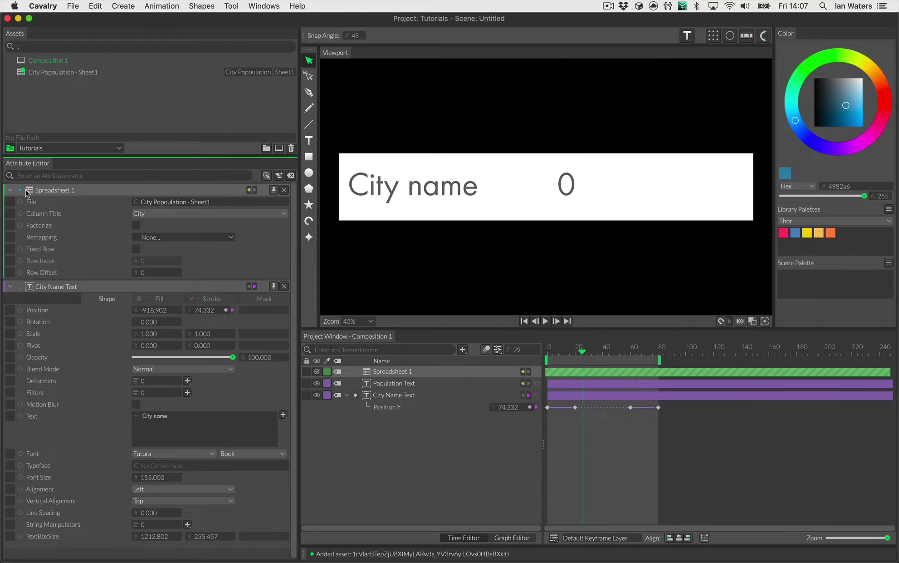
Step: Connect Spreadsheet 1 to City Name Text's Text attribute and enable Fixed Row on the spreadsheet
drag(20, 190, 410, 399)
click(427, 472)
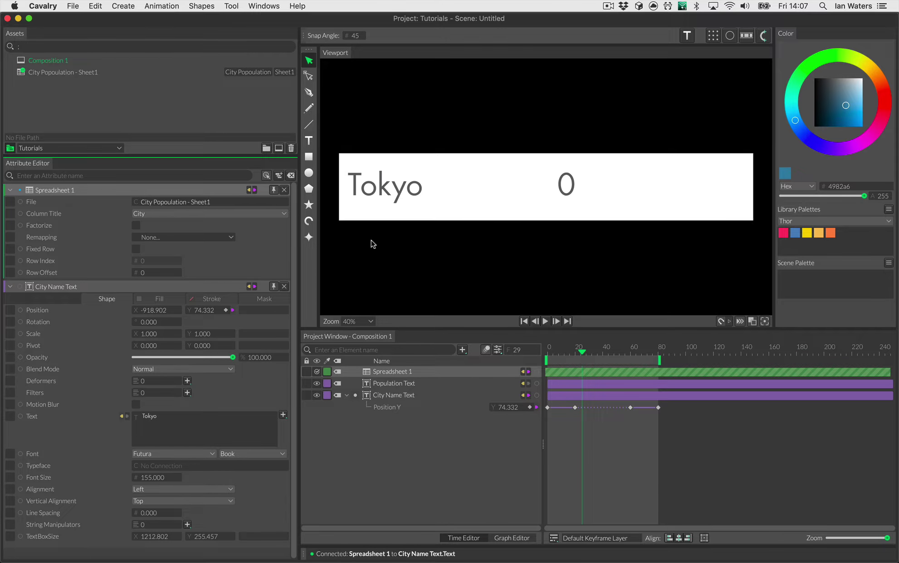
click(136, 249)
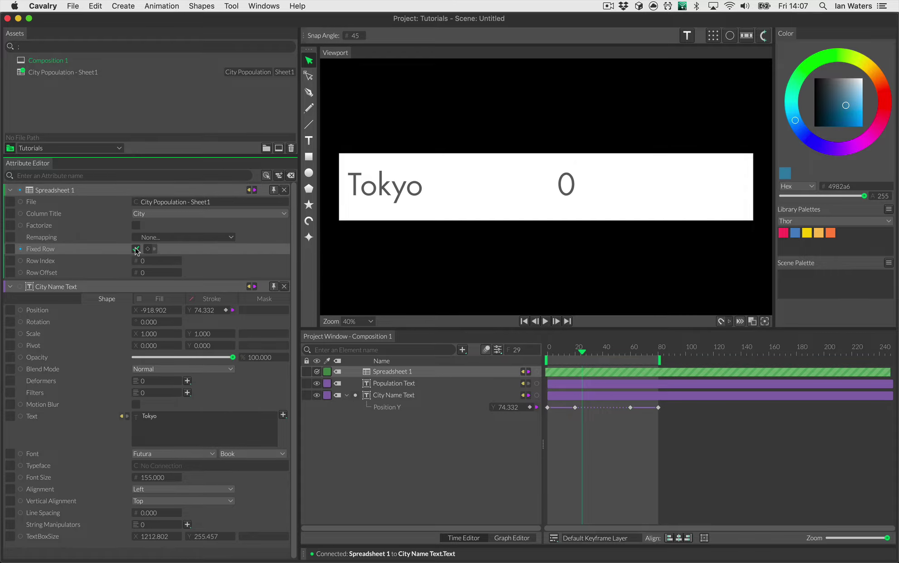
drag(157, 271, 157, 274)
Step: Add the City Popoulation sheet to the composition a second time and rename Spreadsheet 1 to City Spreadsheet
drag(39, 74, 419, 446)
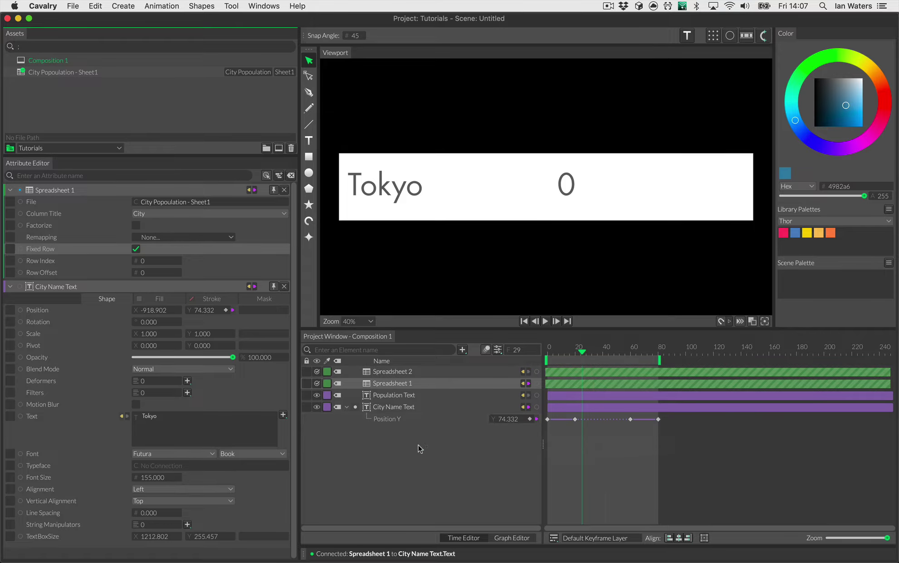
click(402, 386)
double_click(402, 385)
text(Cit)
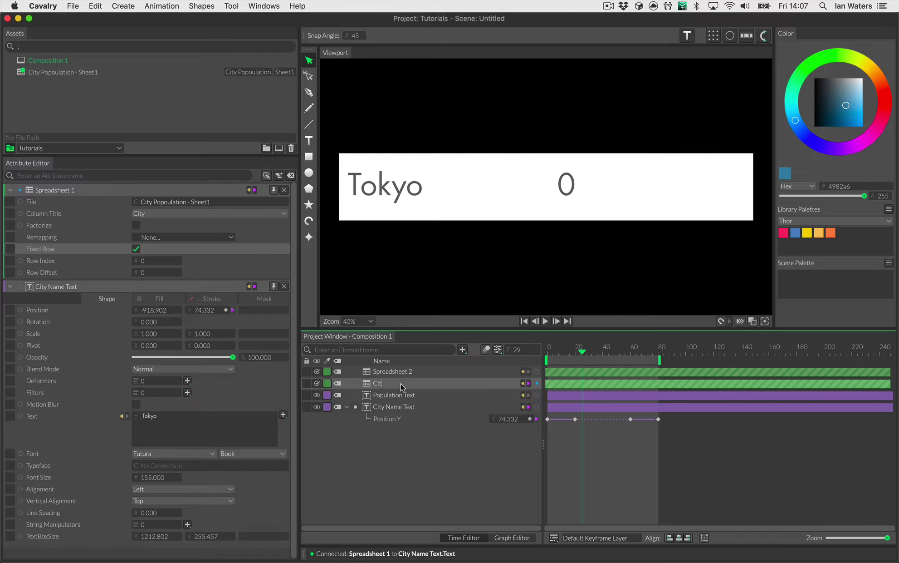
text(y Spreadsheet)
key(Return)
Step: Rename Spreadsheet 2 to Population Spreadsheet
click(402, 373)
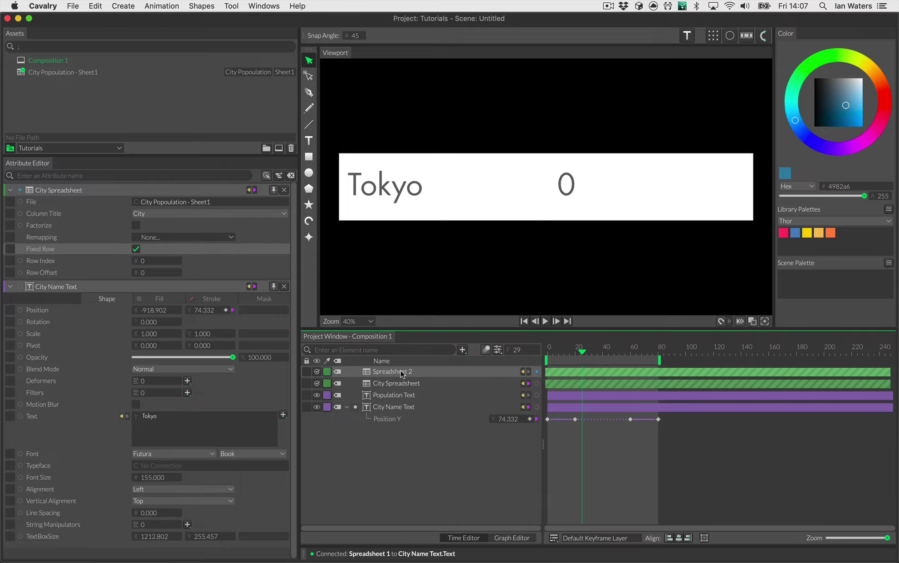
double_click(402, 372)
text(Population Spreadsheet)
key(Return)
Step: Set Population Spreadsheet's column title to Population and connect the spreadsheet to Population Text's Text attribute
click(405, 373)
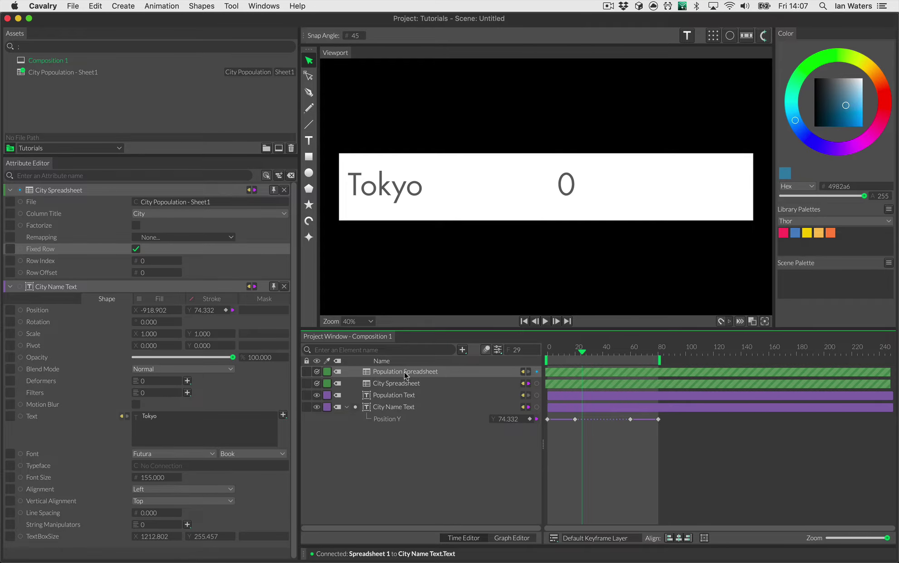
click(145, 213)
click(146, 268)
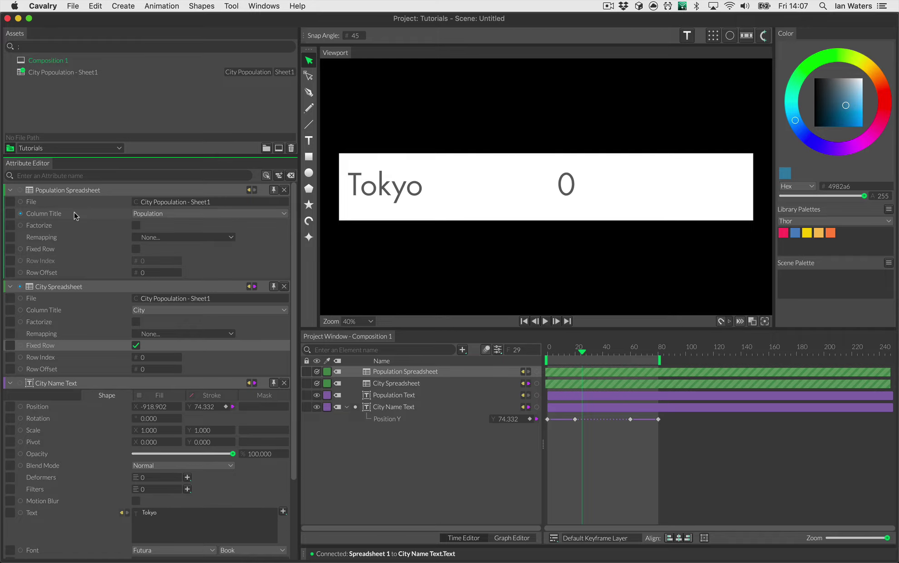
drag(20, 191, 395, 393)
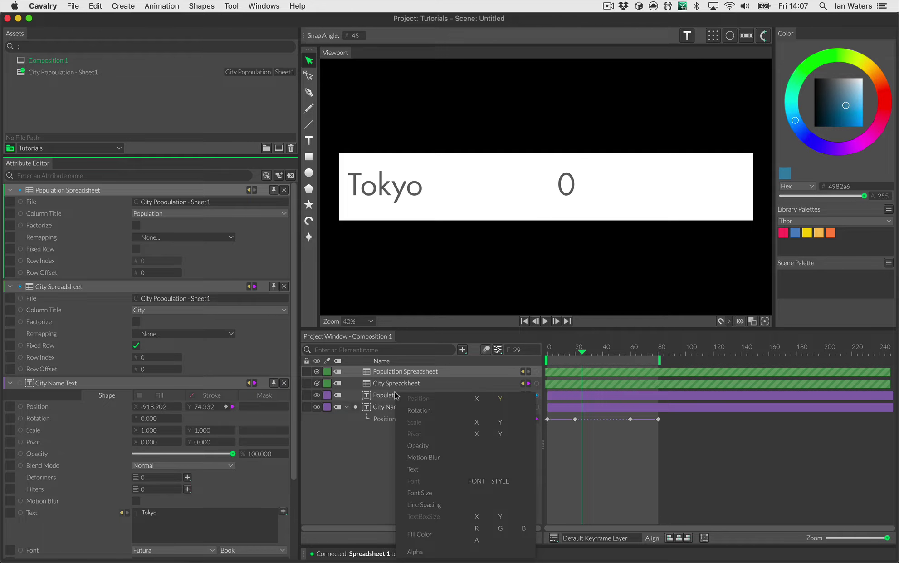
click(415, 470)
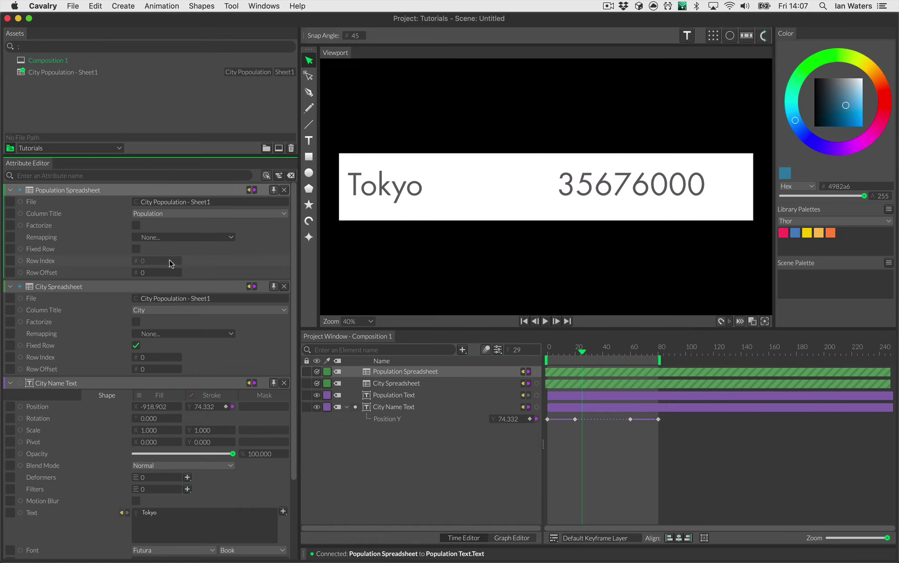
Step: Enable Fixed Row on Population Spreadsheet and drive its Row Index from City Spreadsheet's Row Index
click(136, 249)
drag(156, 272, 153, 272)
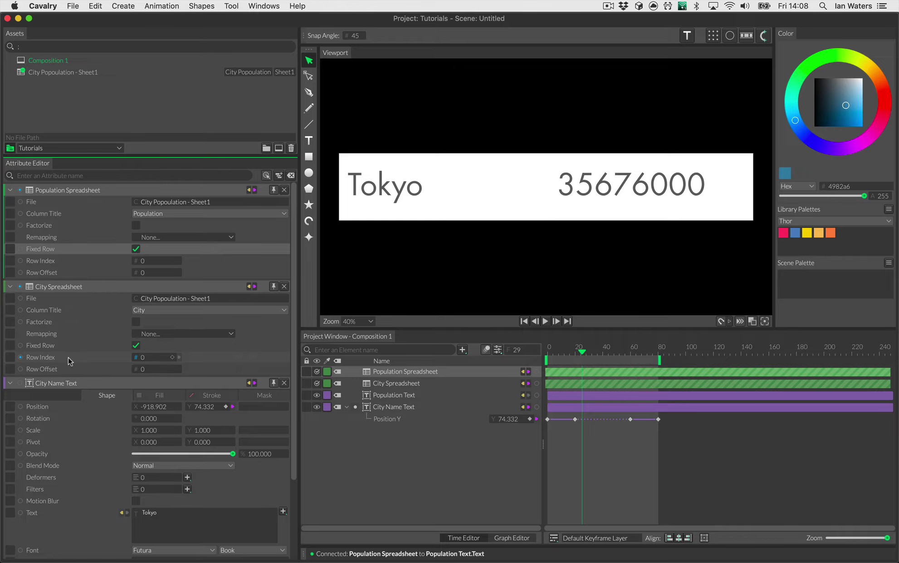
drag(135, 357, 121, 263)
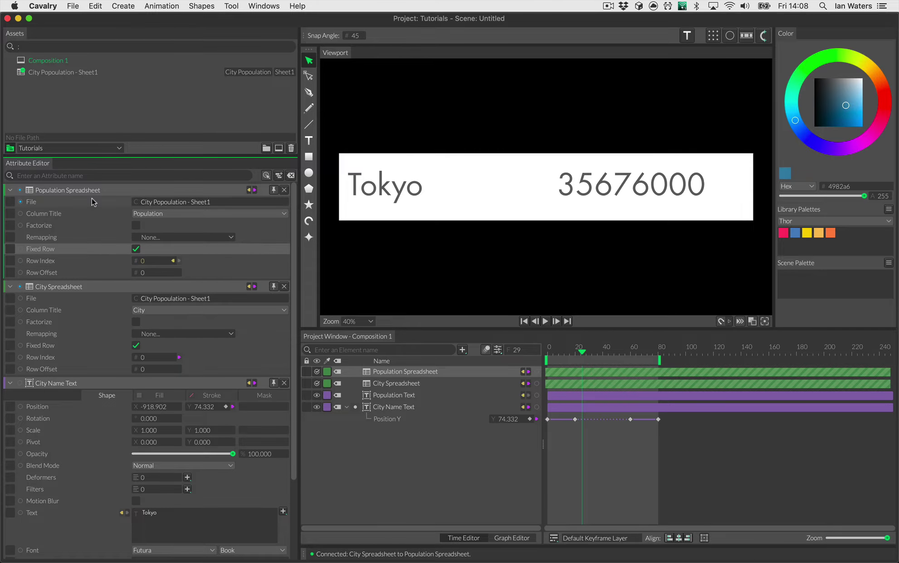
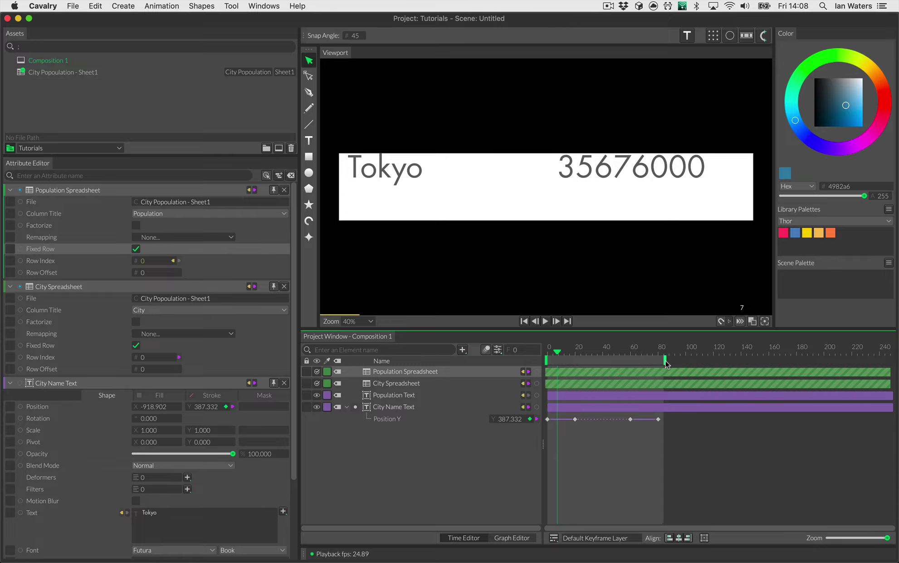
Step: Play back the spreadsheet-driven banner animation from frame 0
click(529, 321)
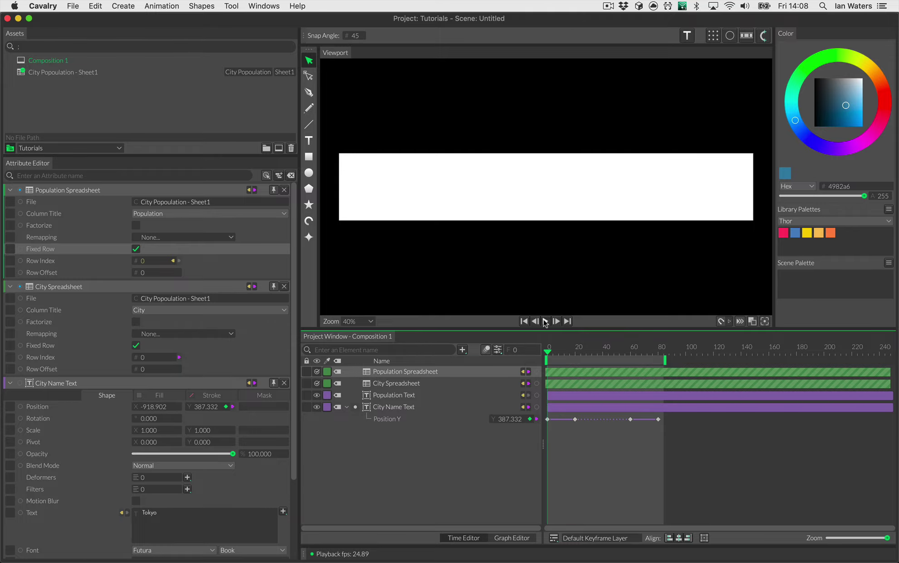
click(545, 321)
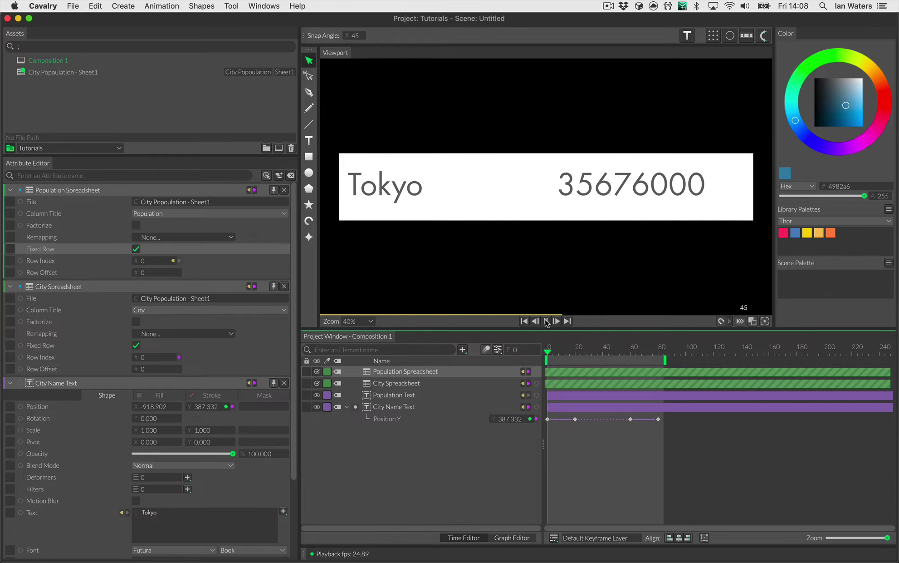
Step: Stop the playback, move to frame 37 and open the Render Manager for the current composition
click(546, 321)
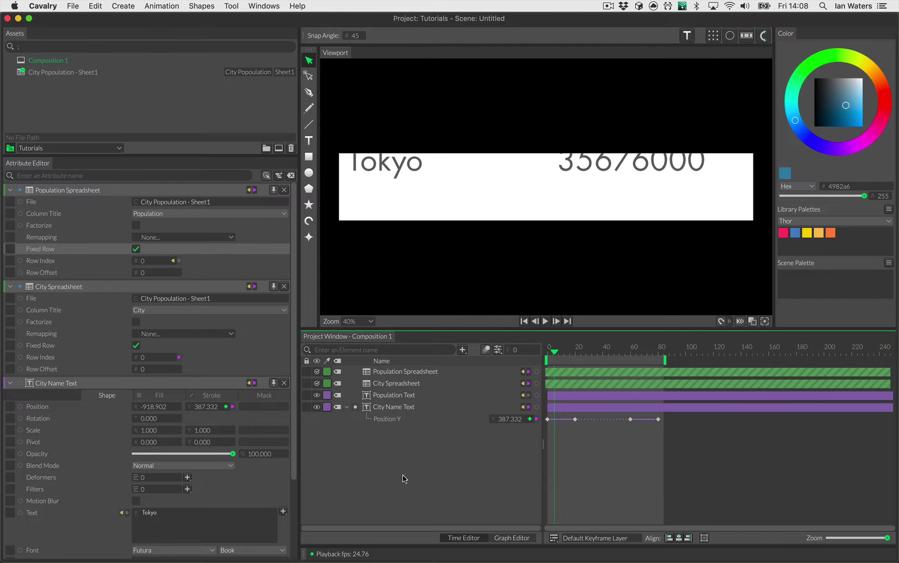
click(599, 348)
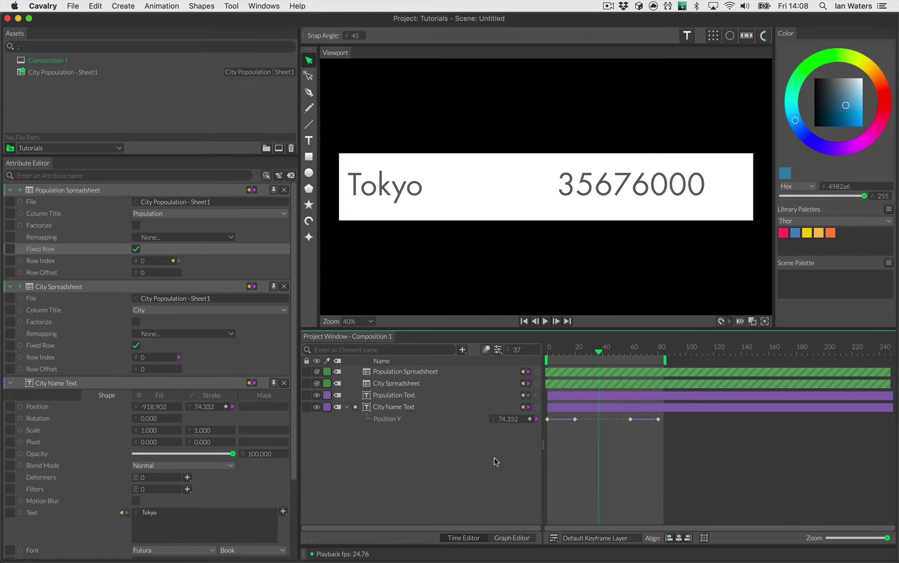
key(super+shift+r)
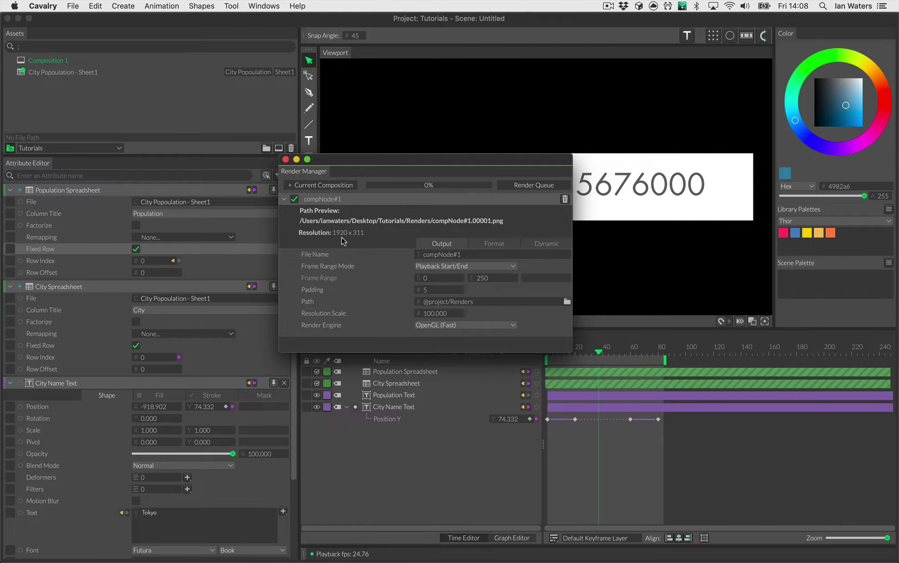
click(72, 6)
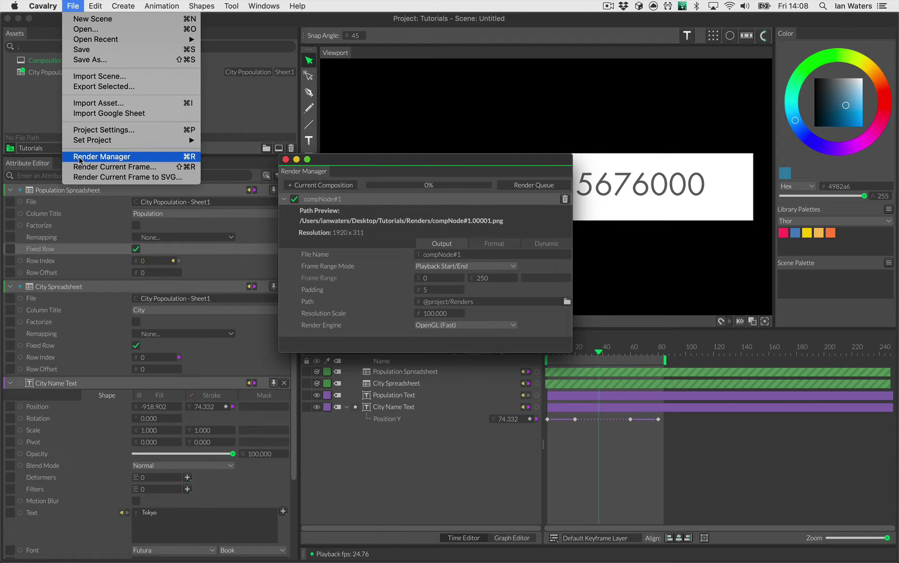
click(67, 6)
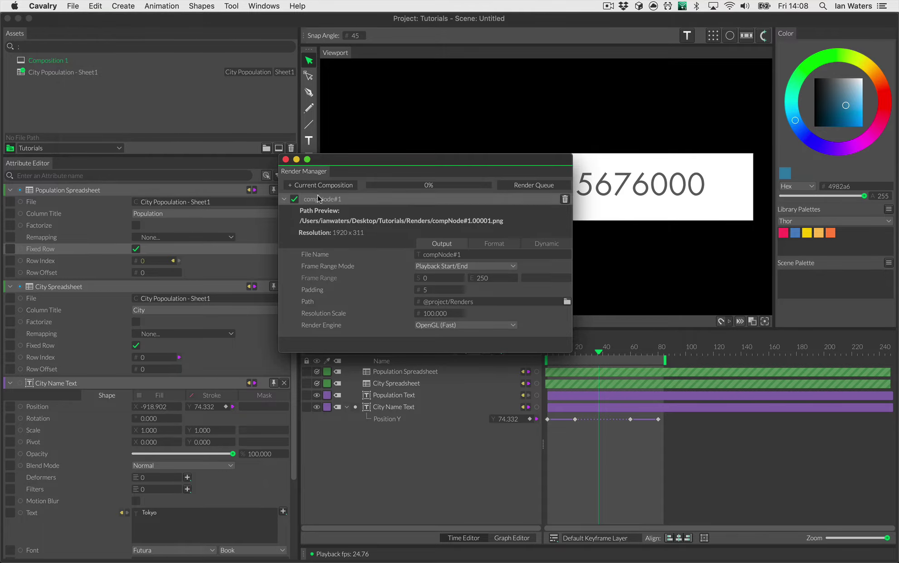
Step: Enable Dynamic Render for the compNode#1 render item and set its Number of Renders to 4
click(544, 244)
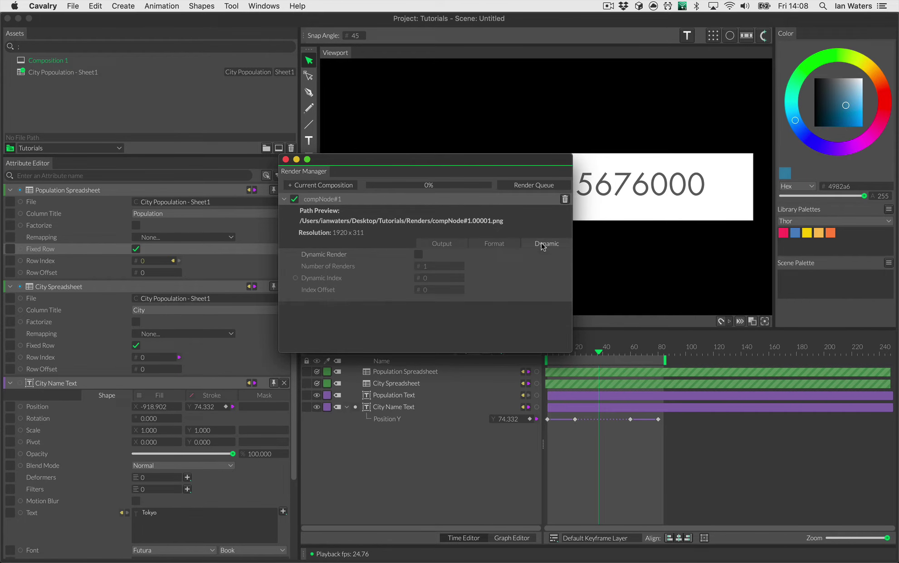
click(418, 254)
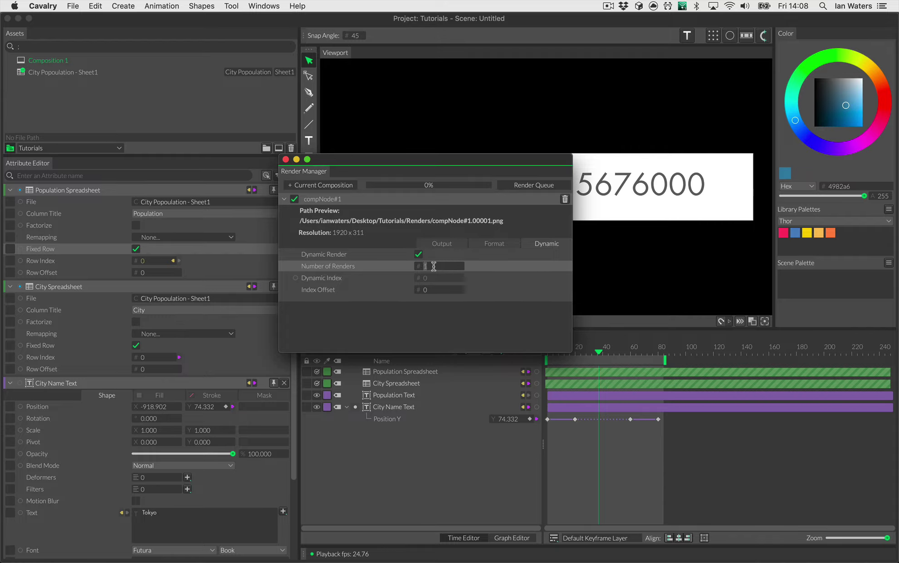
text(4)
key(Return)
Step: Connect the render item's Dynamic Index to City Spreadsheet's Row Index
drag(375, 164, 455, 298)
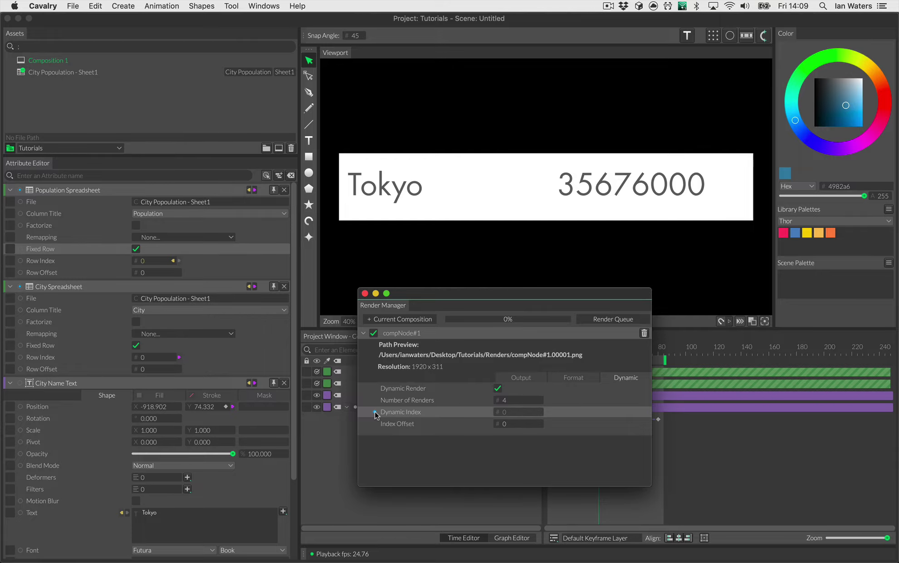
drag(375, 414, 52, 359)
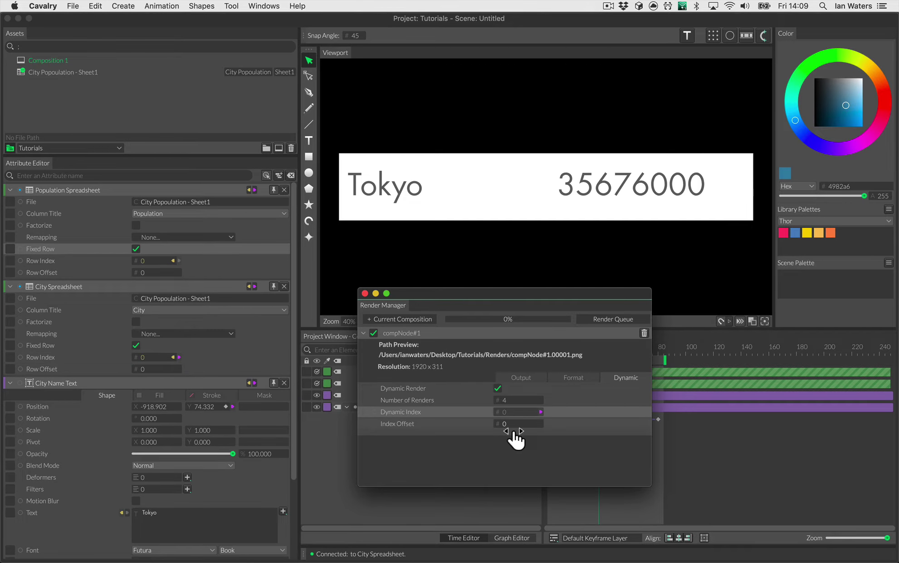
drag(518, 437, 512, 436)
Step: Set the render output's file name to CityPops and close the Render Manager
click(521, 377)
triple_click(530, 389)
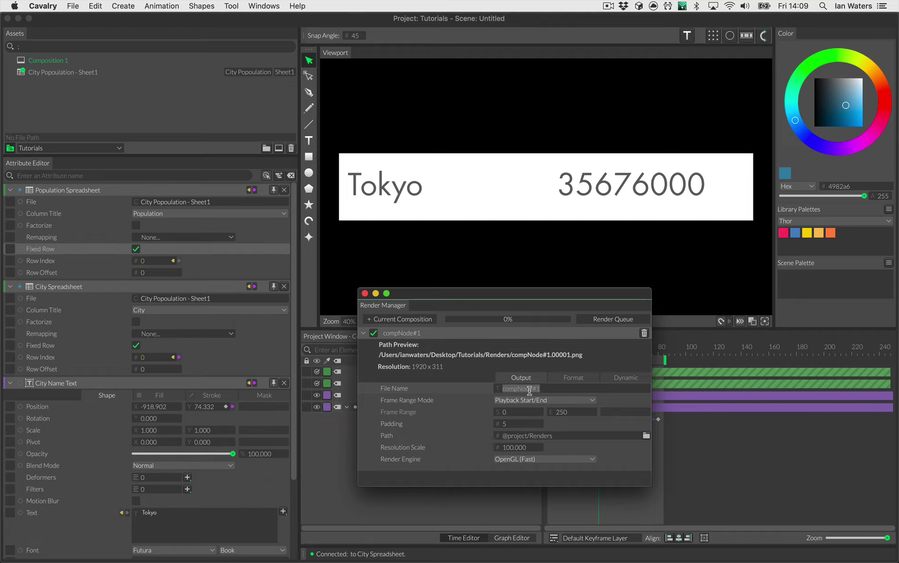
text(CityPops)
key(Return)
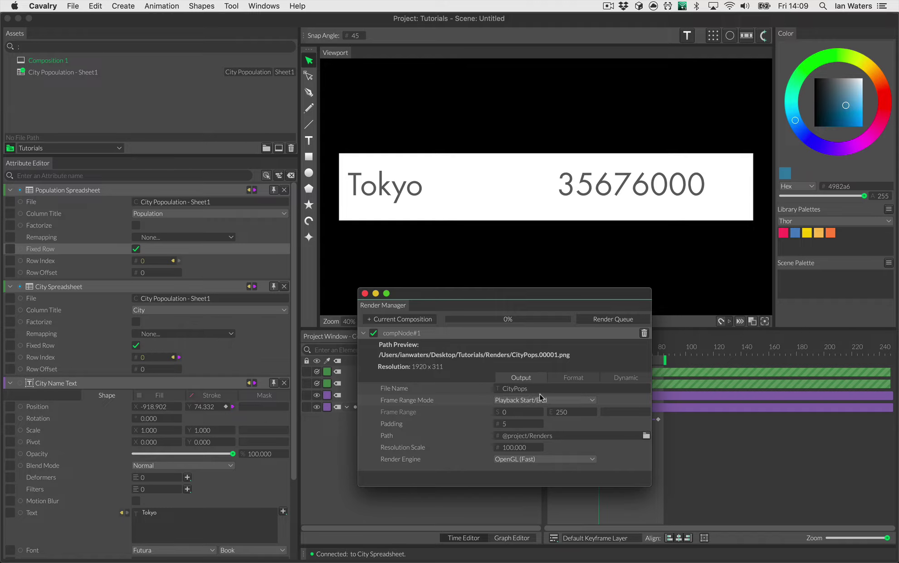
click(545, 390)
click(628, 377)
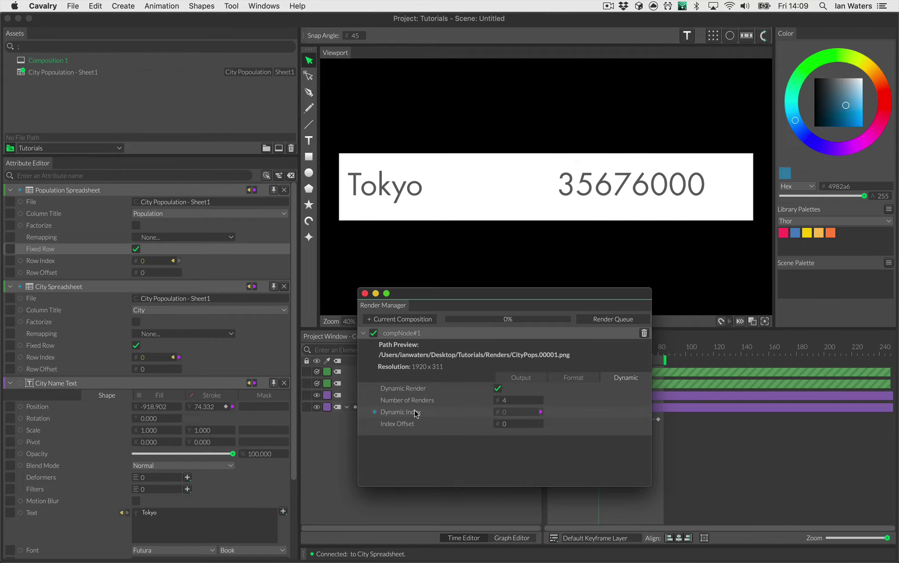
click(365, 294)
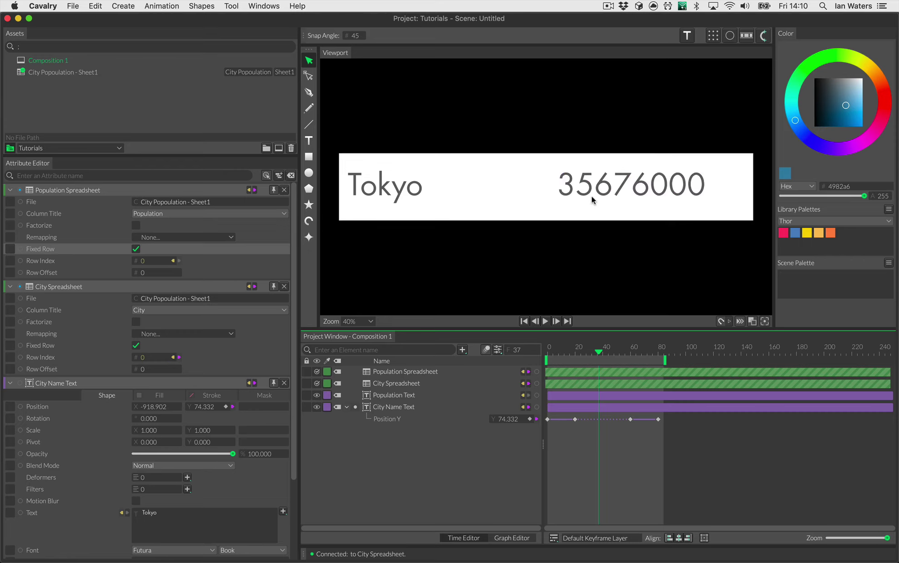
Step: Disconnect Population Spreadsheet from Population Text's Text attribute
click(426, 398)
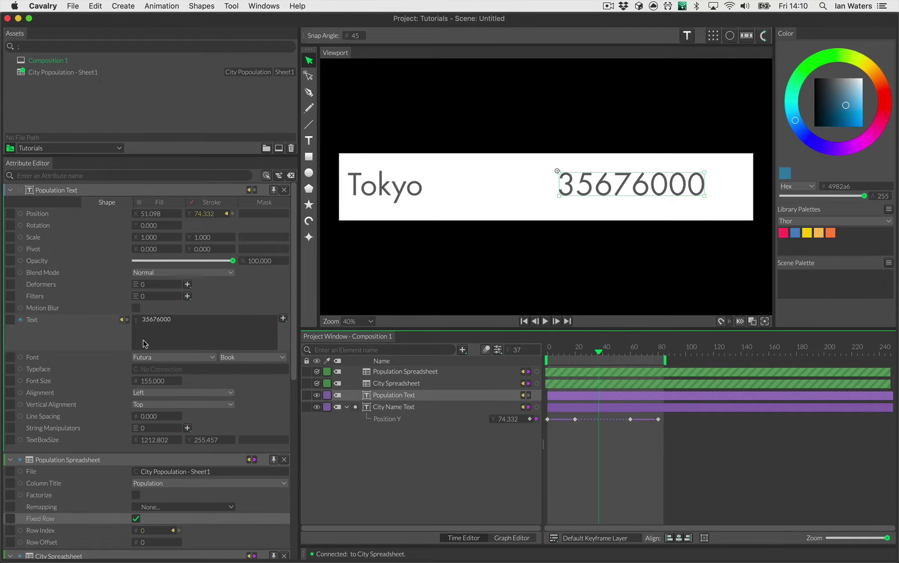
click(127, 320)
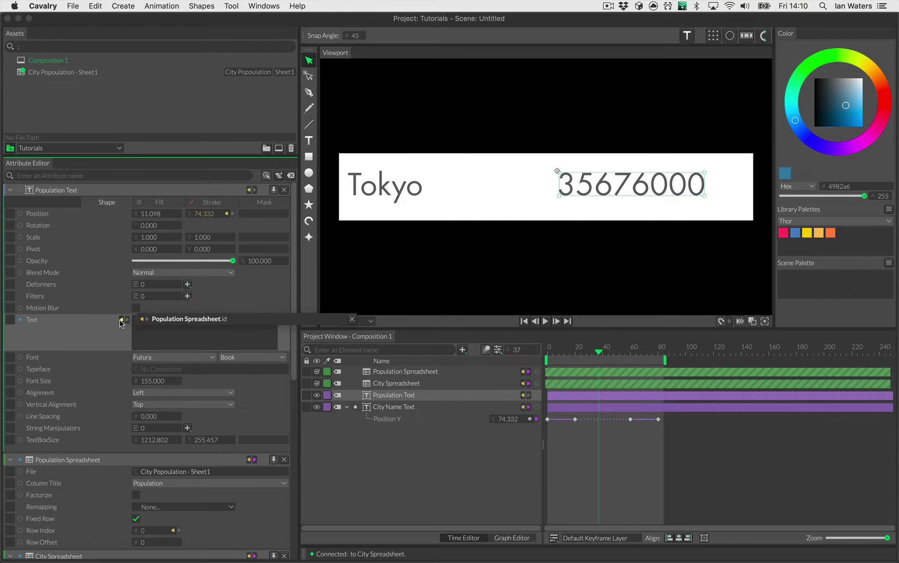
click(352, 319)
click(352, 321)
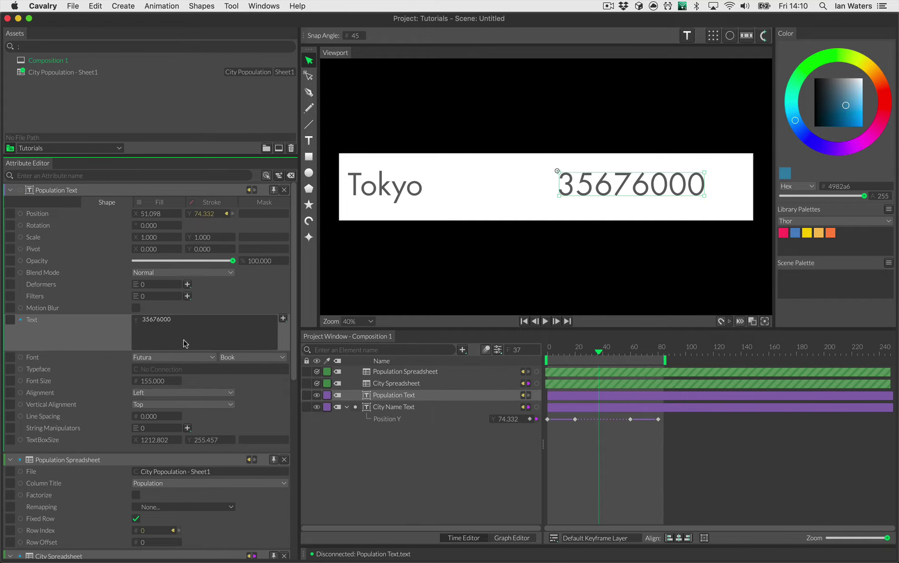
Step: Clear the leftover number from Population Text's Text attribute
click(155, 319)
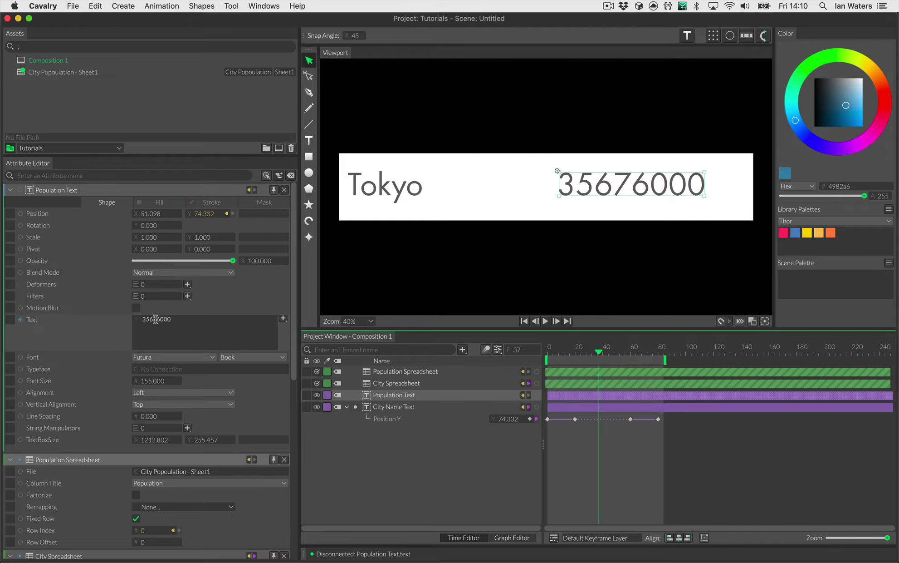
double_click(155, 319)
key(BackSpace)
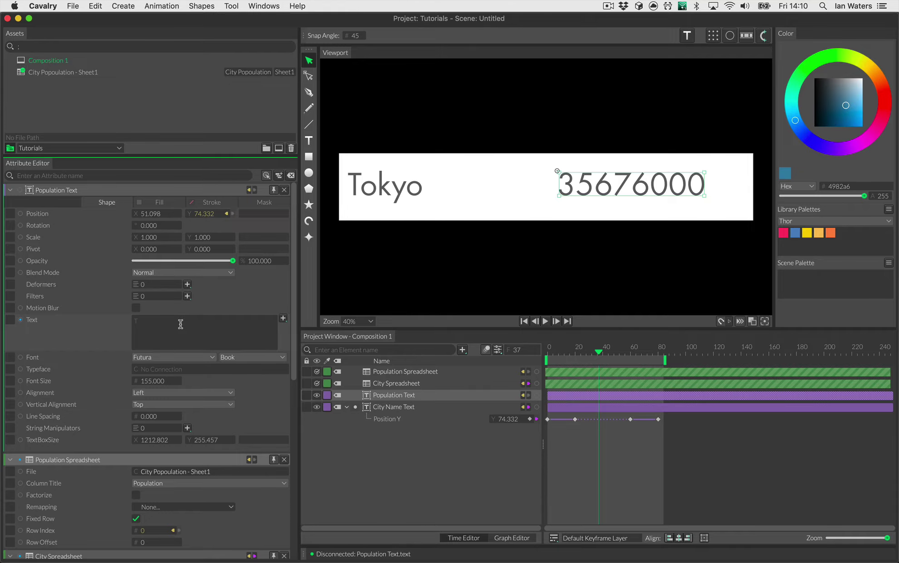
click(283, 320)
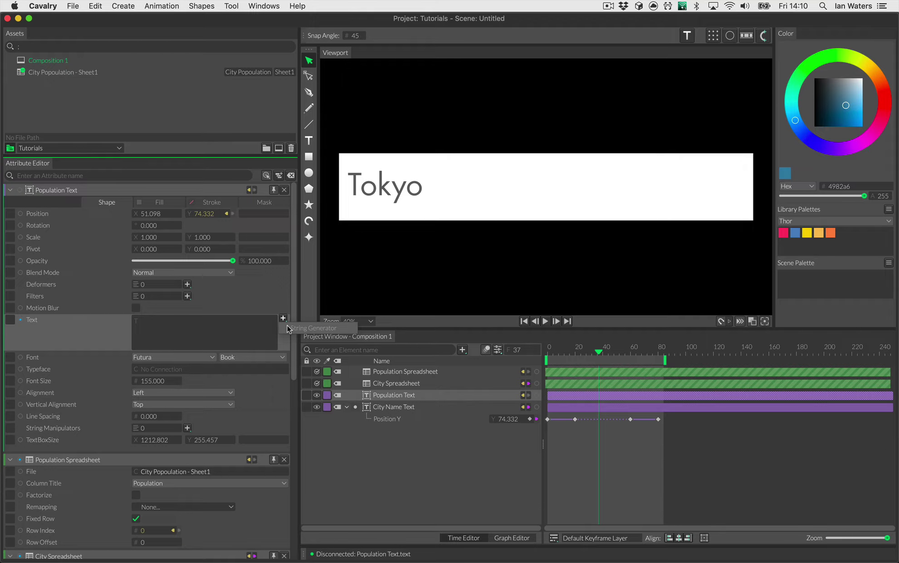
key(Escape)
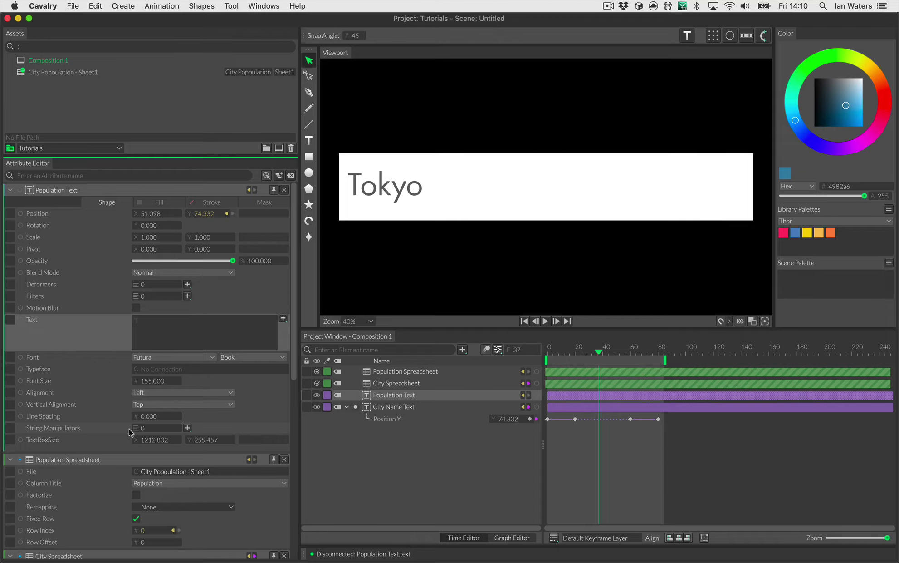
click(110, 429)
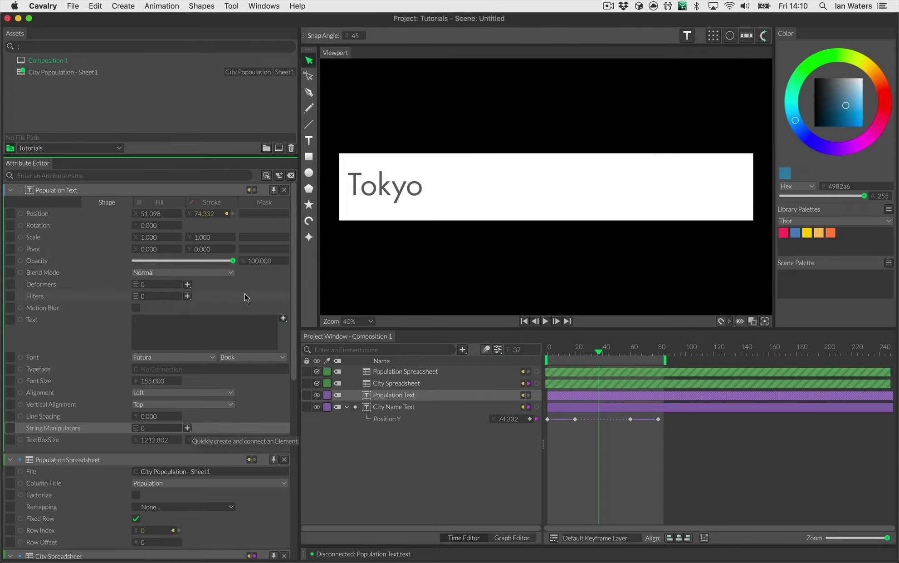
Step: Add a String Generator to Population Text's Text attribute and set its generator type to Value
click(283, 319)
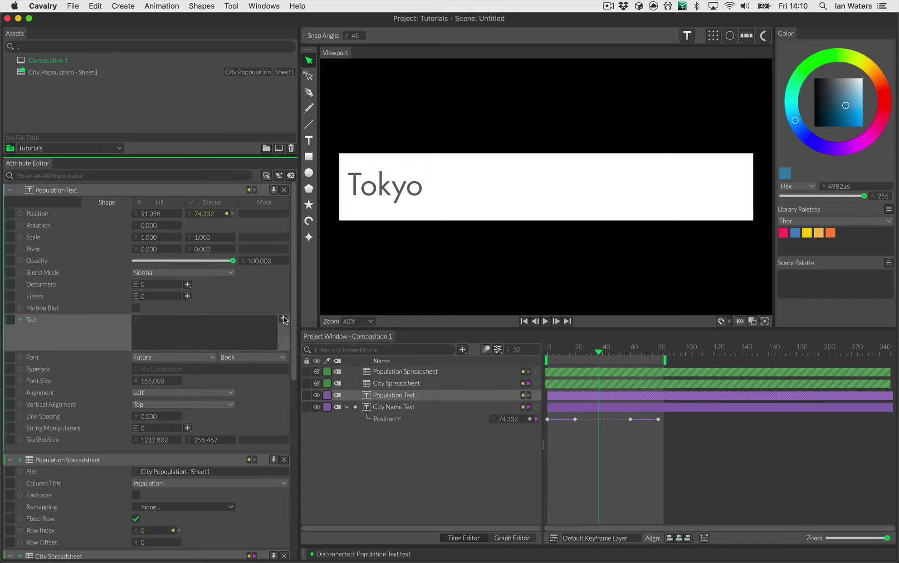
click(299, 328)
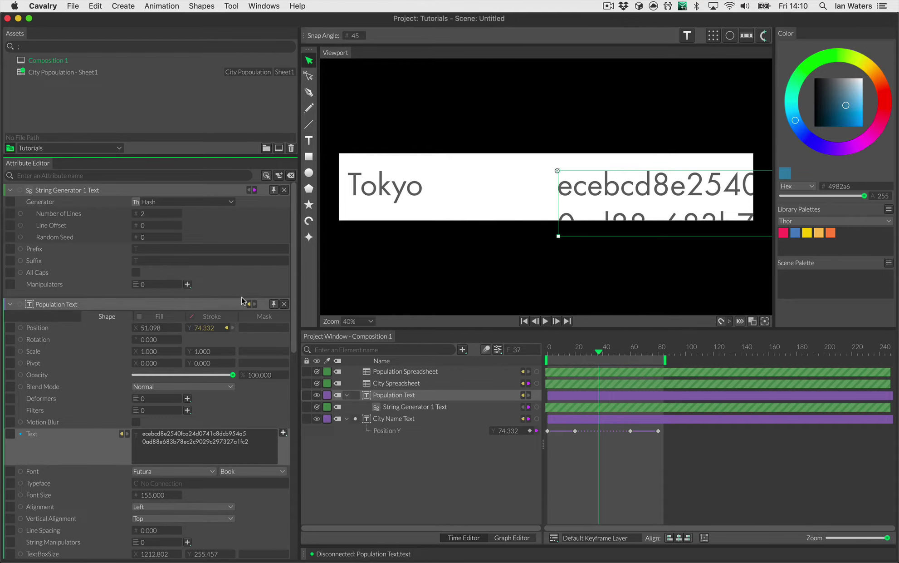
click(184, 202)
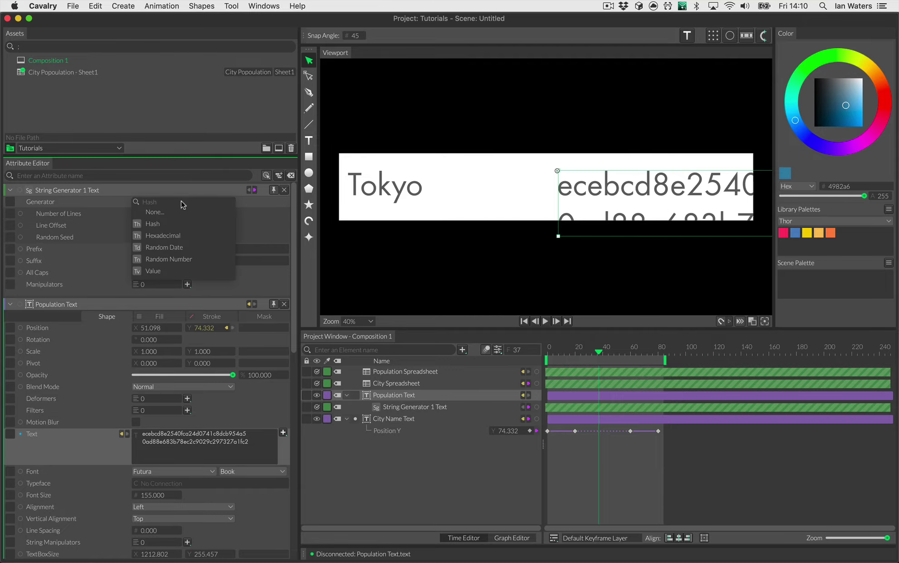
click(189, 270)
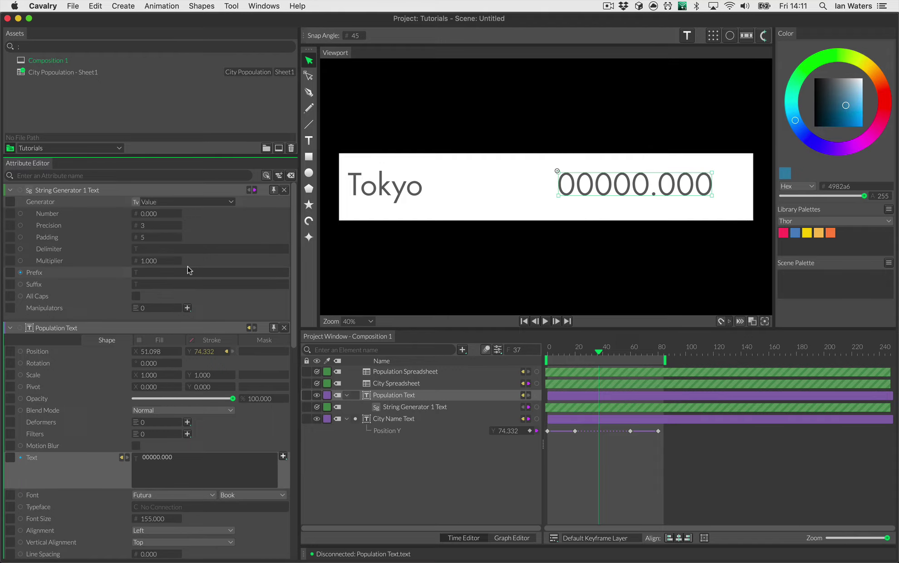
Step: Set the String Generator's Precision to 0 and connect Population Spreadsheet to its Number attribute
double_click(150, 226)
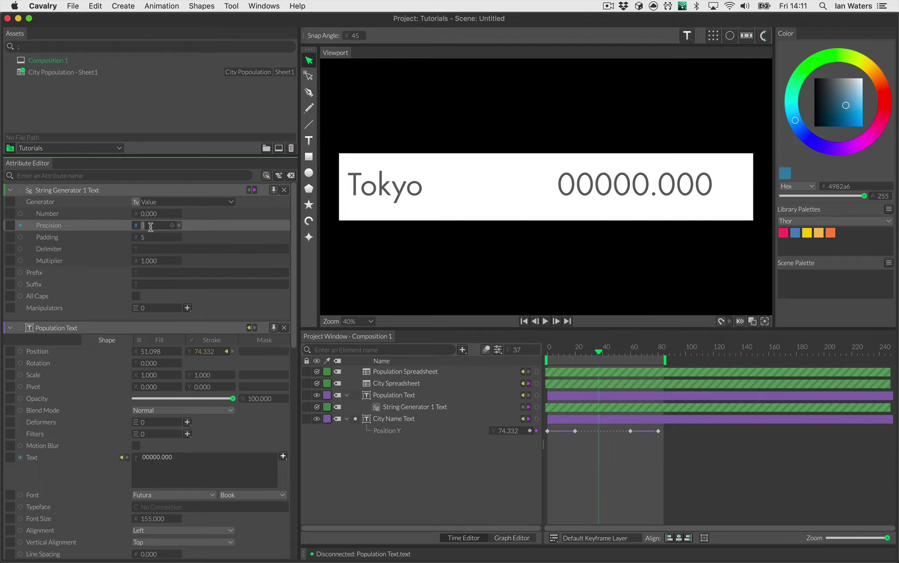
text(0)
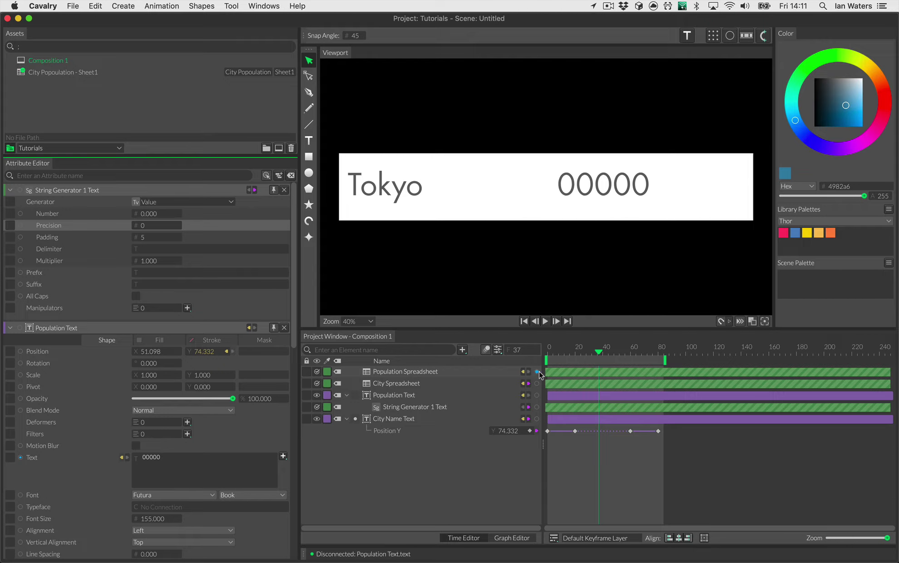
drag(538, 371, 52, 214)
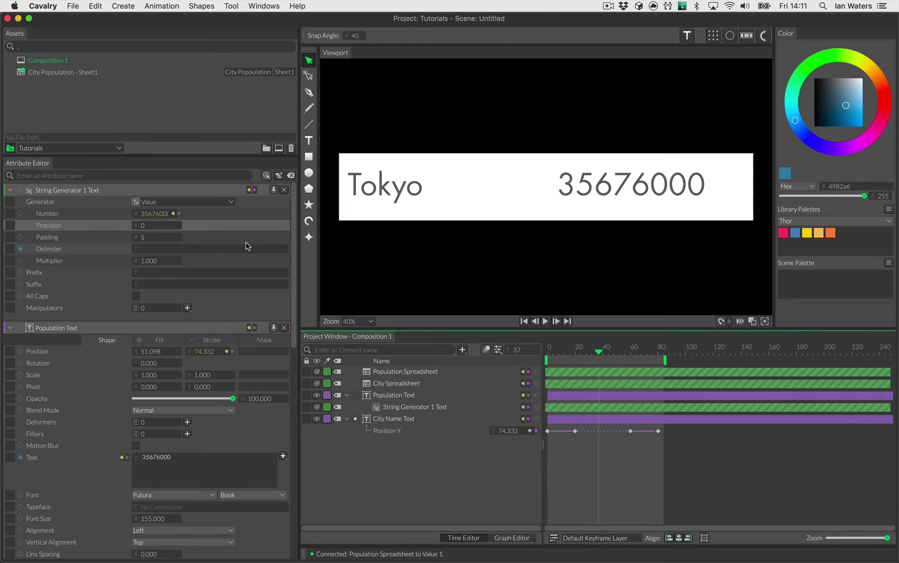
Step: Set a comma as the String Generator's Delimiter
click(187, 274)
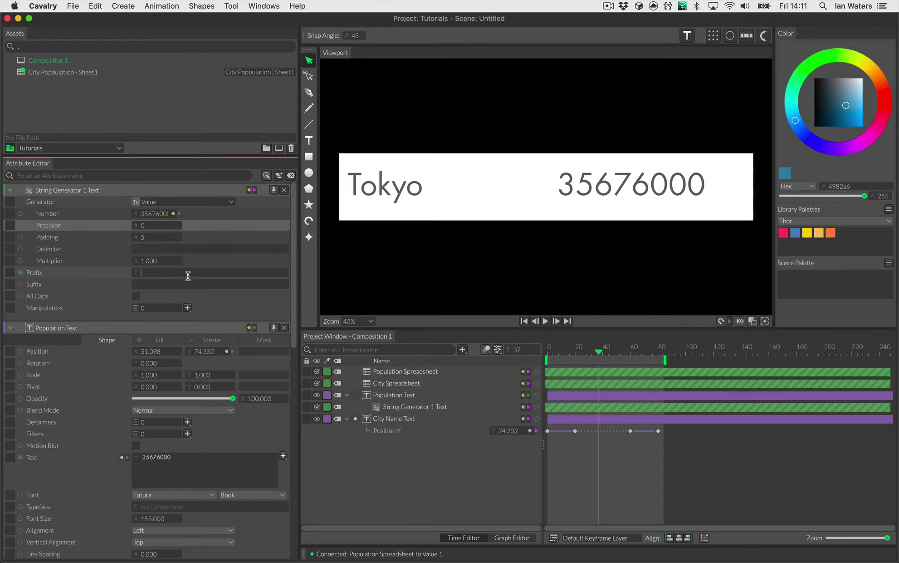
click(155, 237)
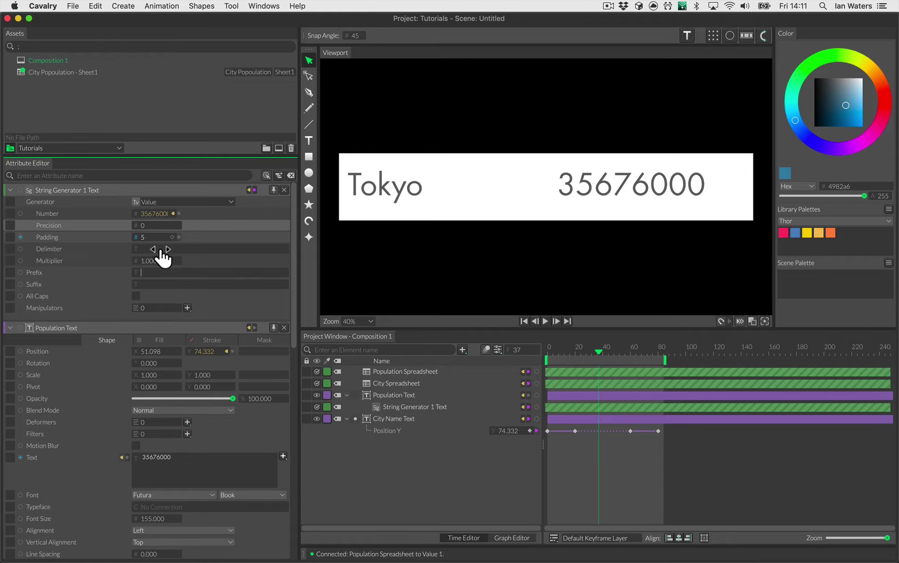
click(155, 248)
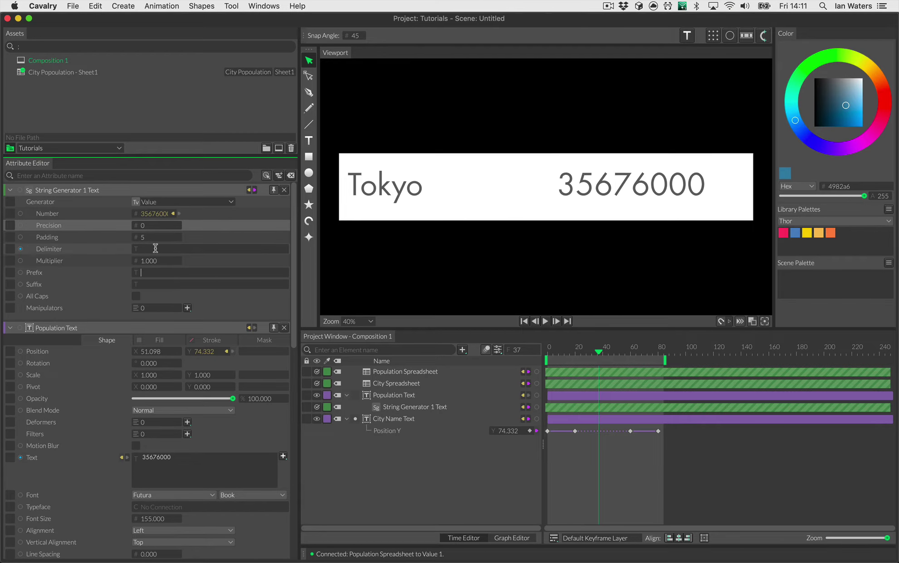
text(,)
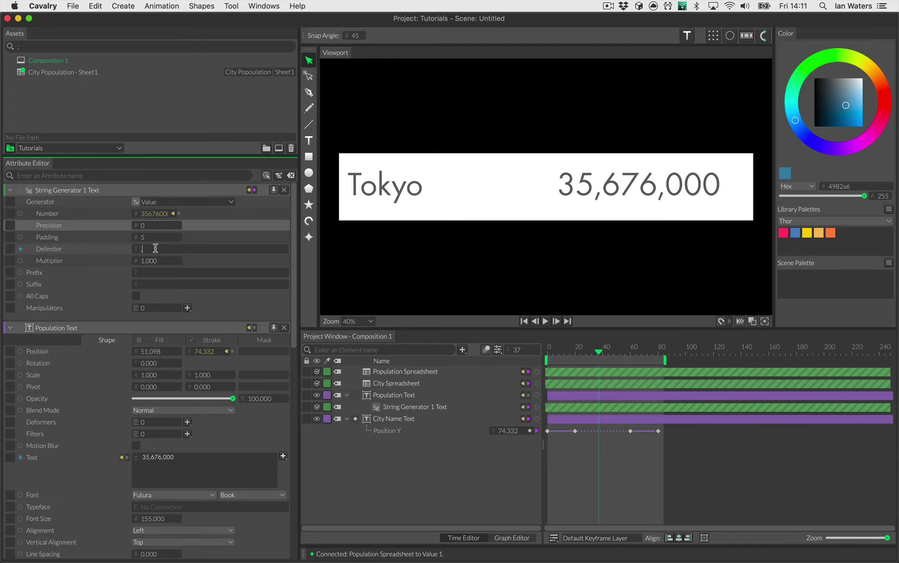
Step: Keyframe the String Generator's Multiplier at 1 on frame 60
click(118, 259)
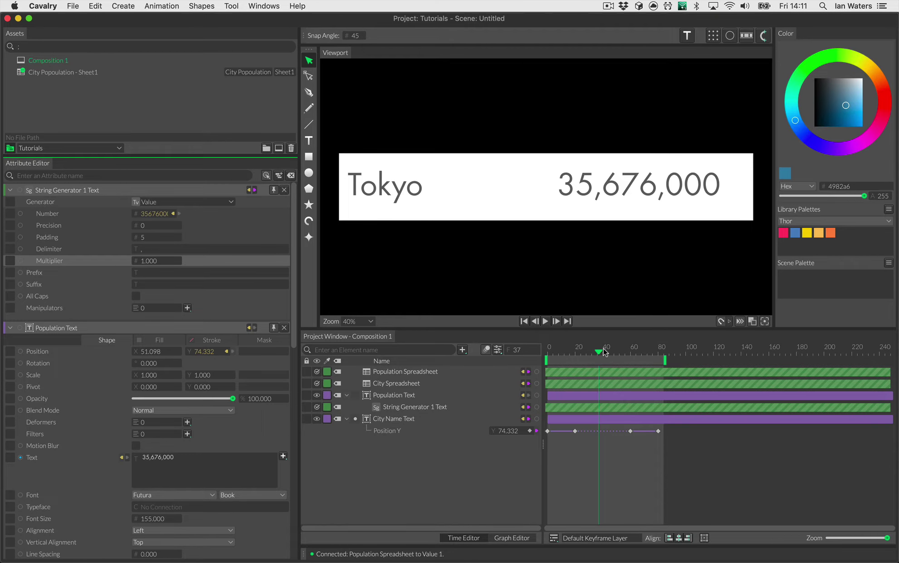
drag(608, 352, 630, 352)
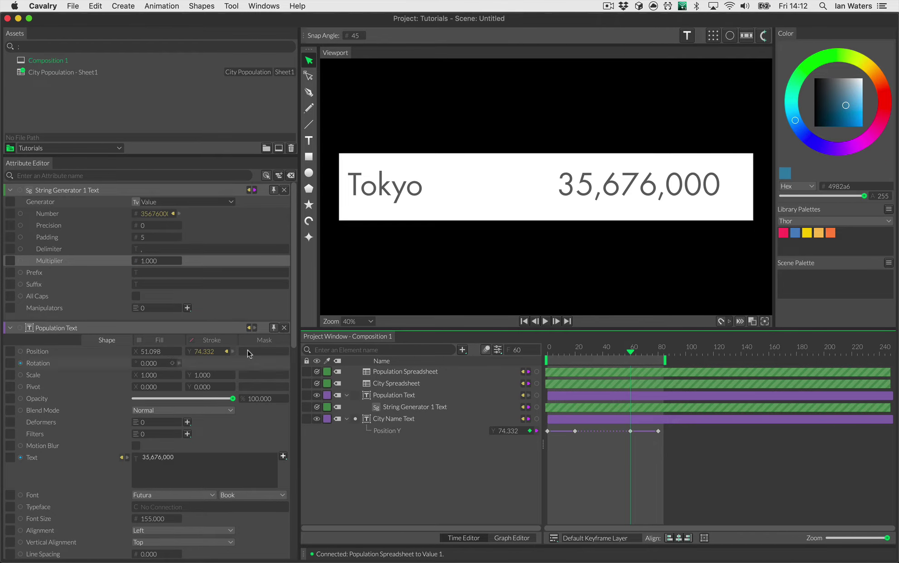
click(172, 260)
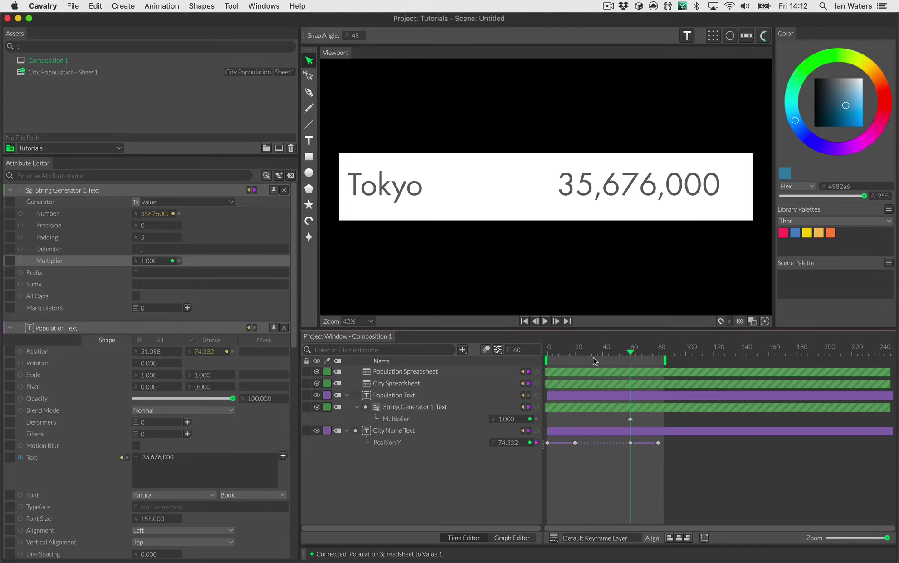
Step: Keyframe the String Generator's Multiplier at 1 on frame 20
click(578, 352)
drag(579, 353, 575, 353)
click(172, 260)
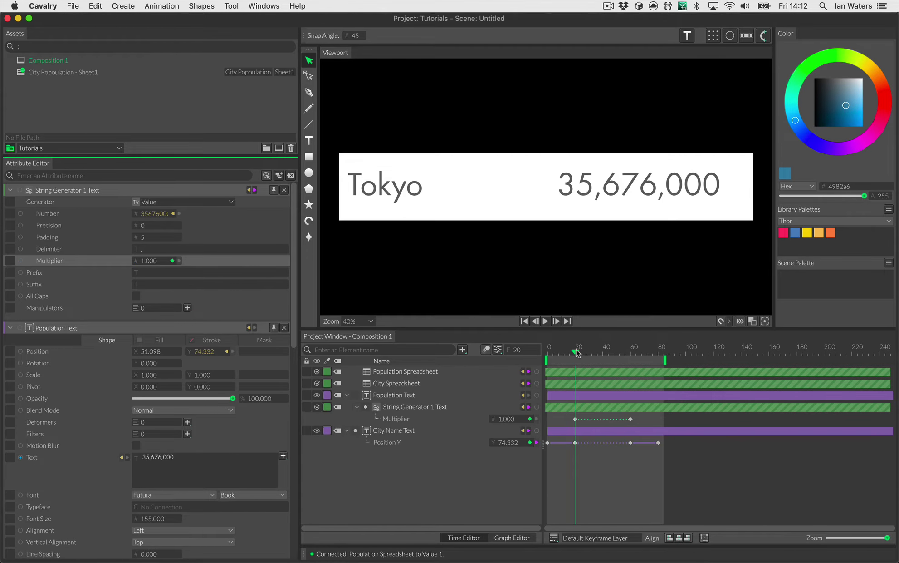
Step: Keyframe the String Generator's Multiplier at 0.999 on frame 0
drag(577, 353, 547, 353)
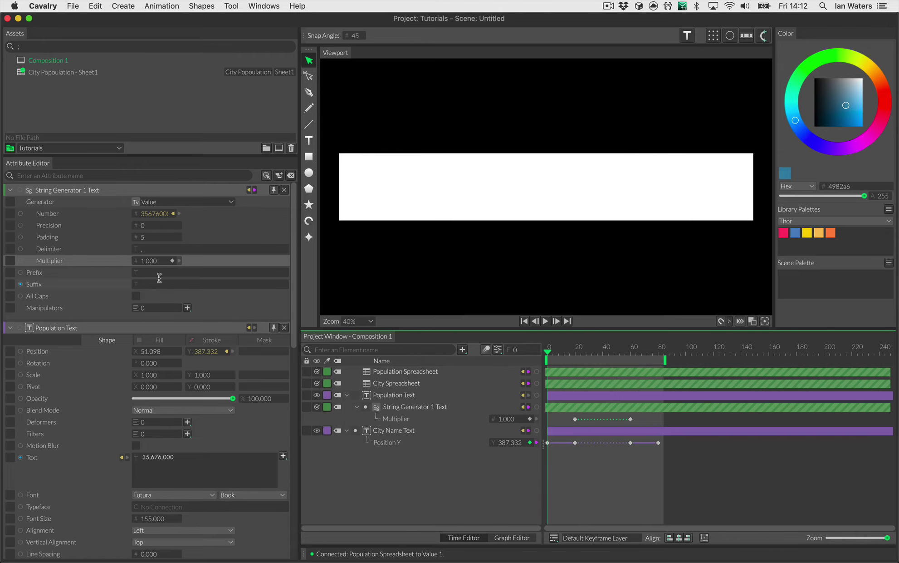
text(0.)
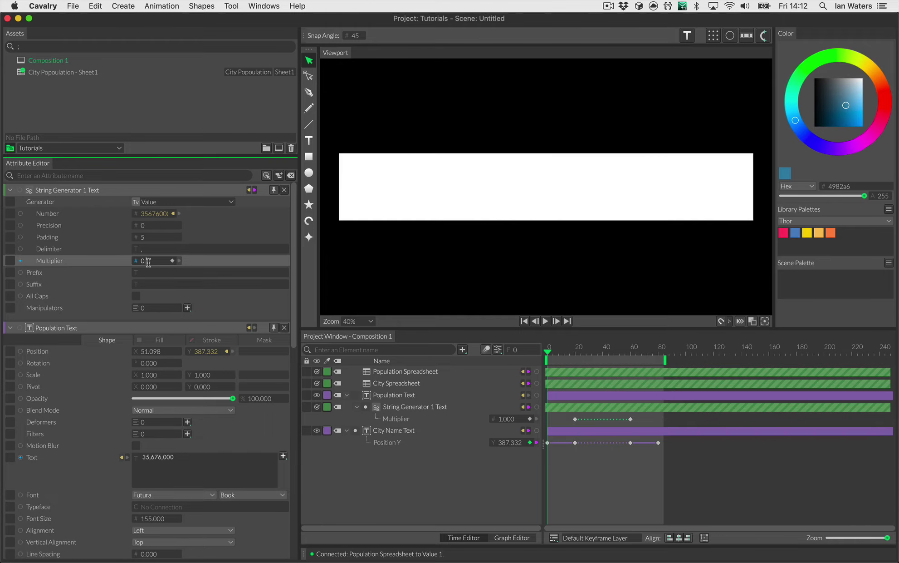
text(999)
key(Return)
Step: Keyframe the String Generator's Multiplier at 0.999 on frame 80 and play back the counting animation
drag(549, 354, 660, 358)
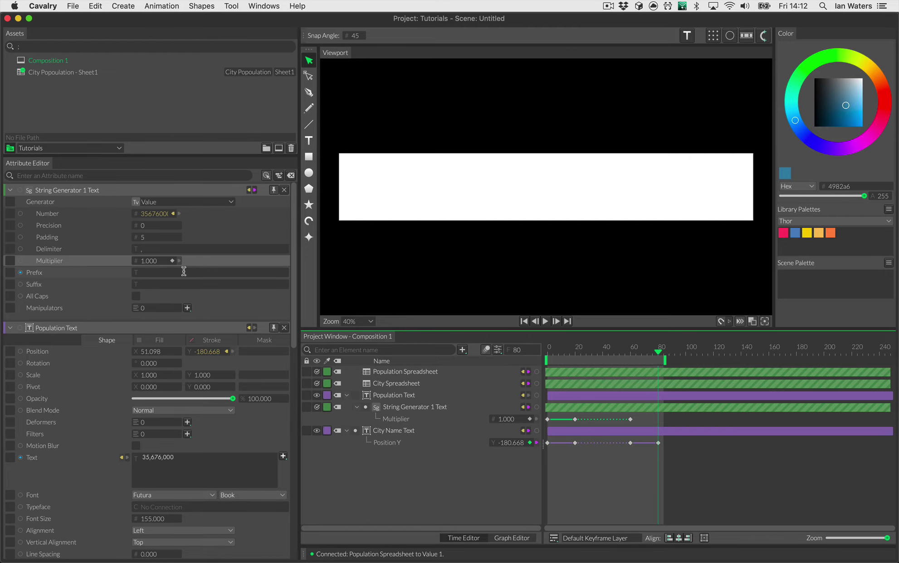
click(159, 260)
text(0.999)
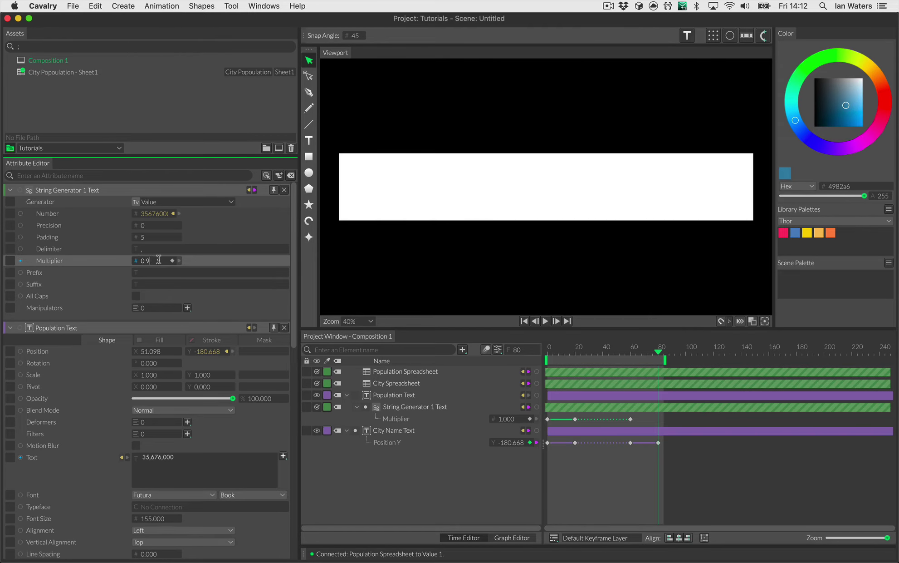
key(Return)
click(546, 321)
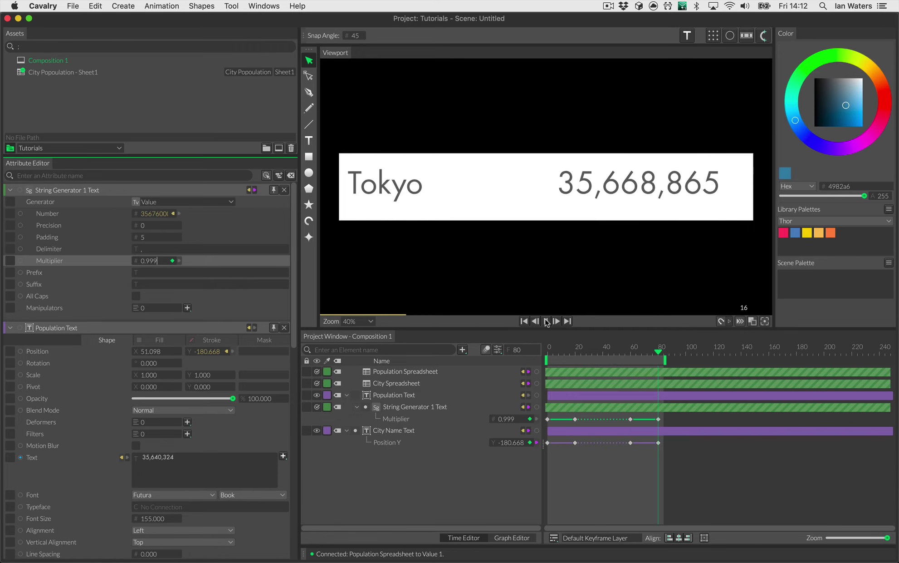
click(545, 321)
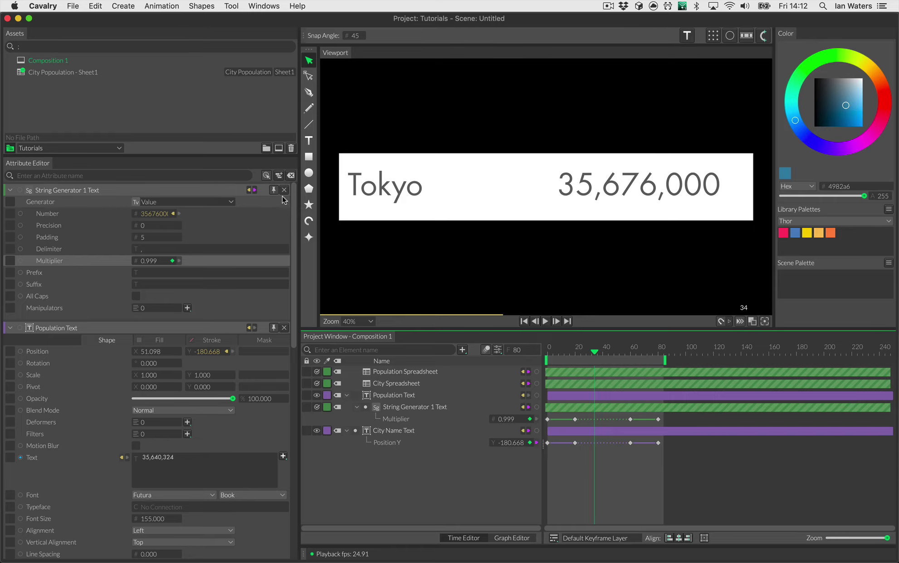
Step: Add a String Manipulator to City Name Text and test its Shuffle Text percentage
click(400, 430)
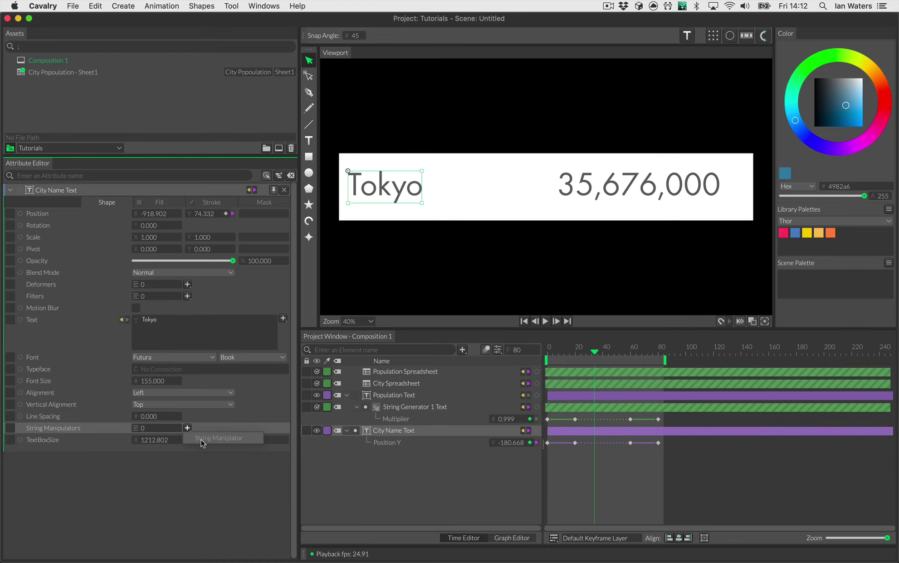
click(187, 428)
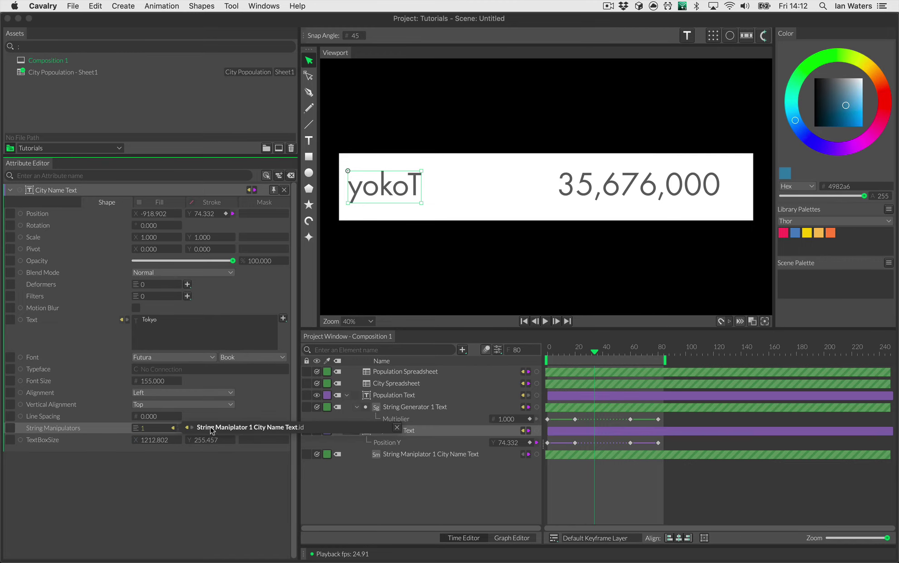
click(173, 428)
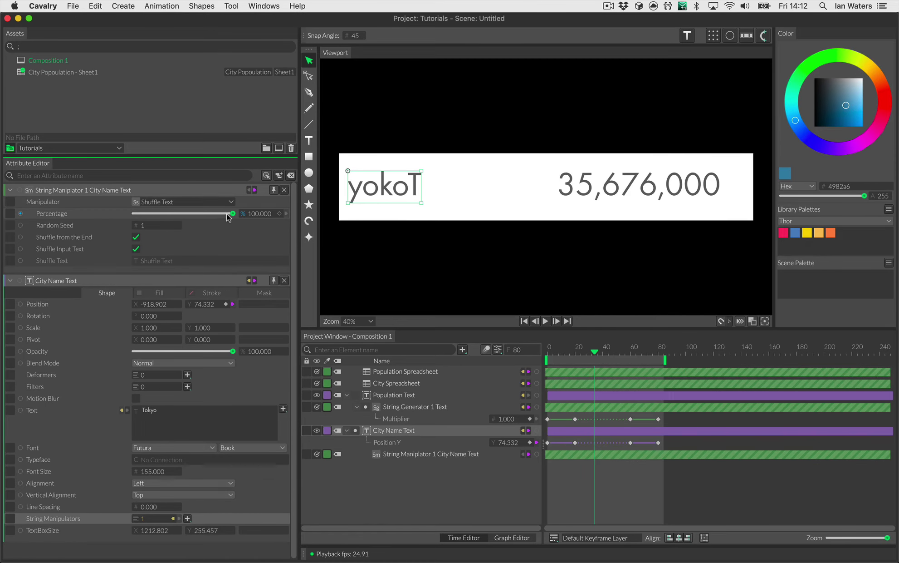
drag(231, 214, 256, 225)
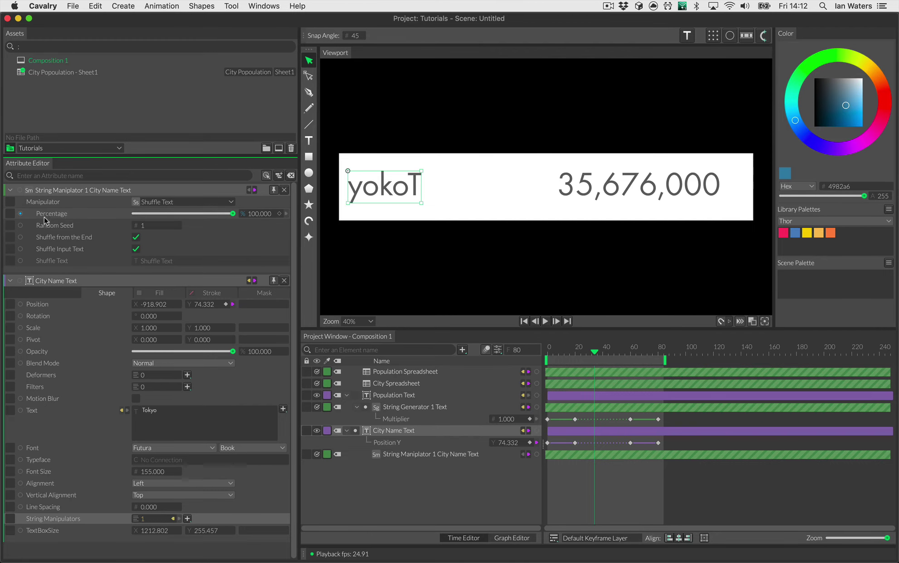
Step: Switch the String Manipulator to Change Text Case with Upper Case mode and play back the animation
click(205, 202)
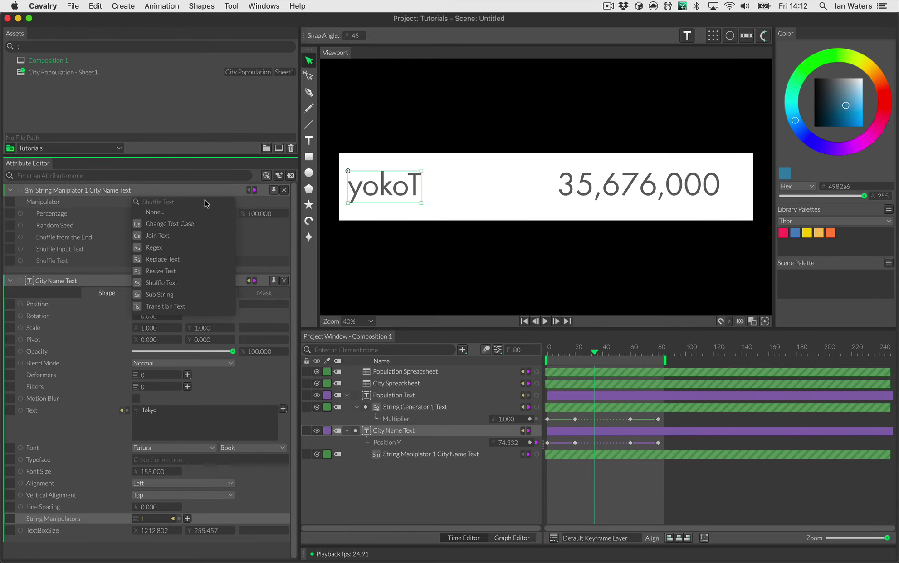
click(203, 225)
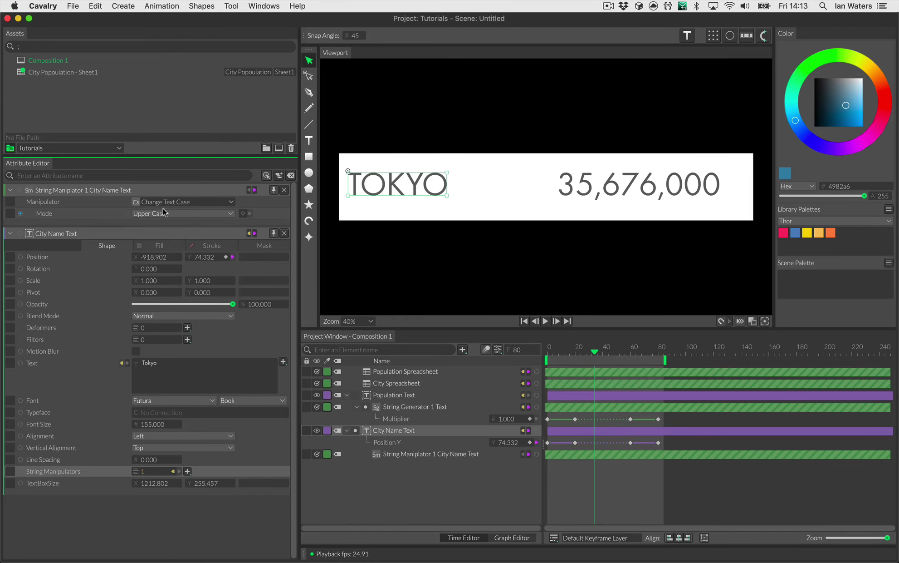
click(423, 465)
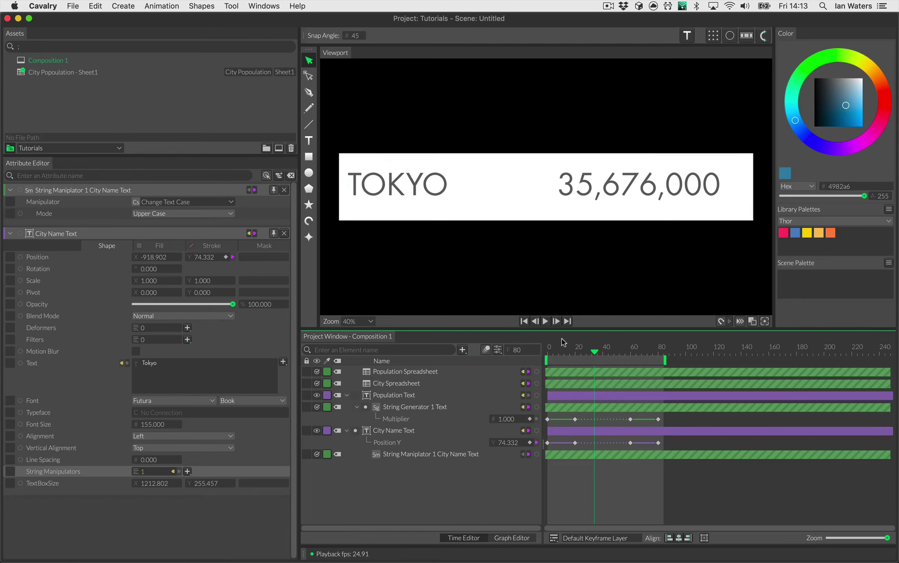
click(546, 321)
click(546, 321)
Step: Show City Name Text's fill attributes and create a color array from the Thor palette
click(284, 190)
click(150, 205)
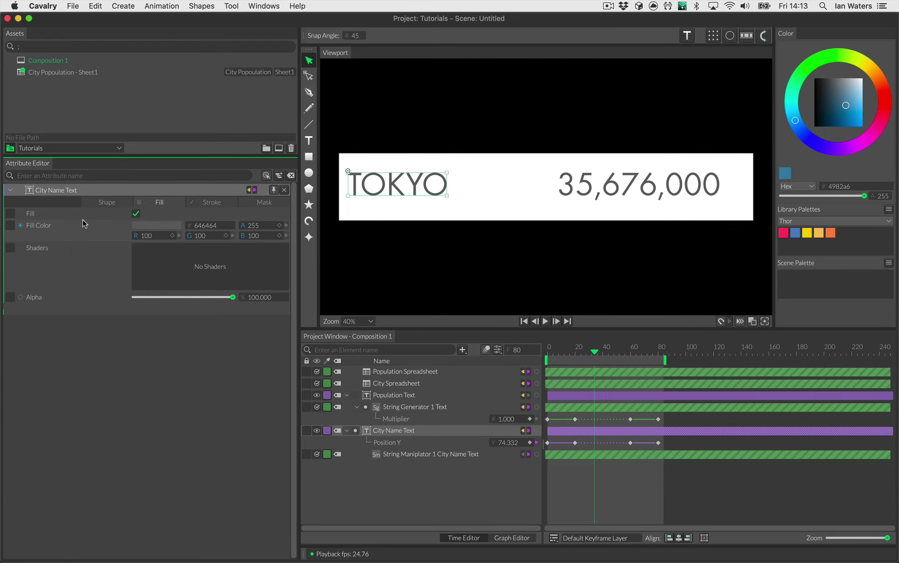
click(889, 210)
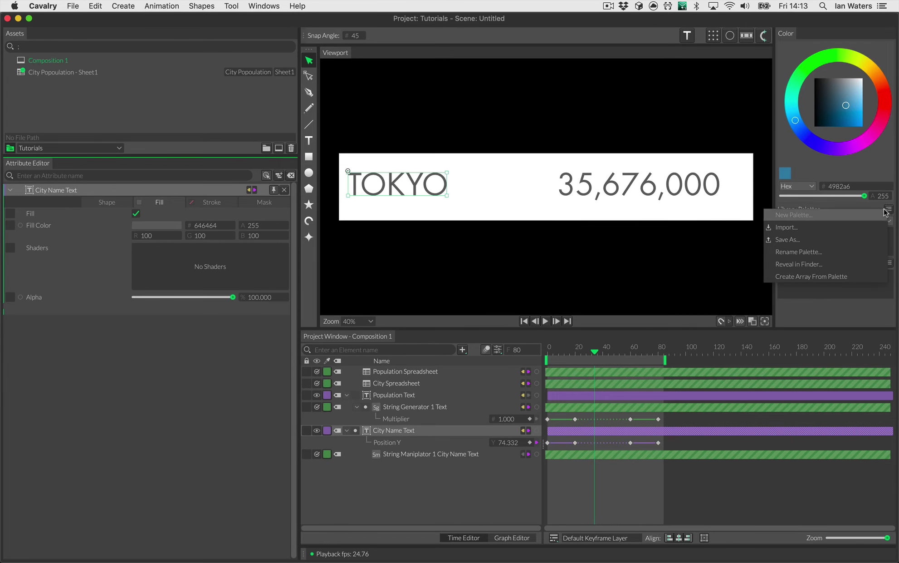
click(861, 279)
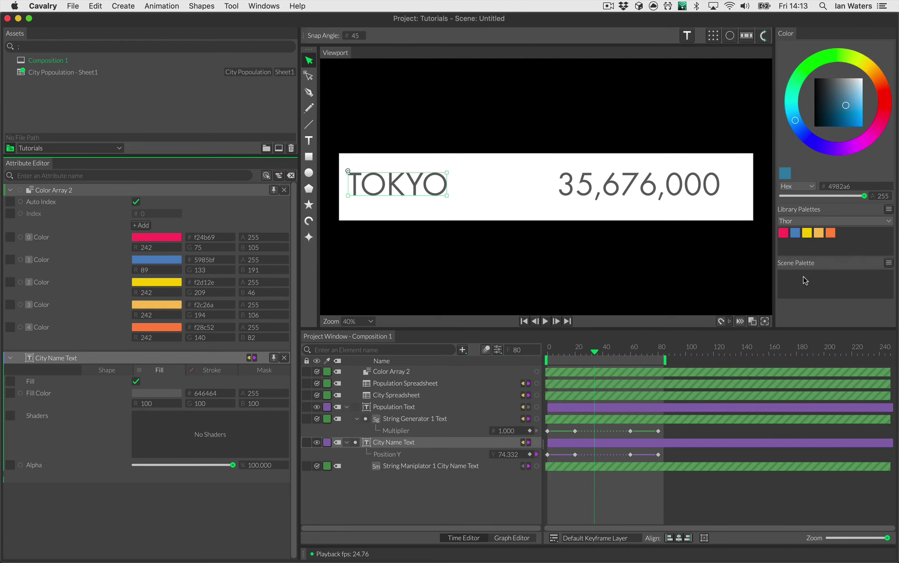
click(835, 223)
click(820, 221)
click(889, 218)
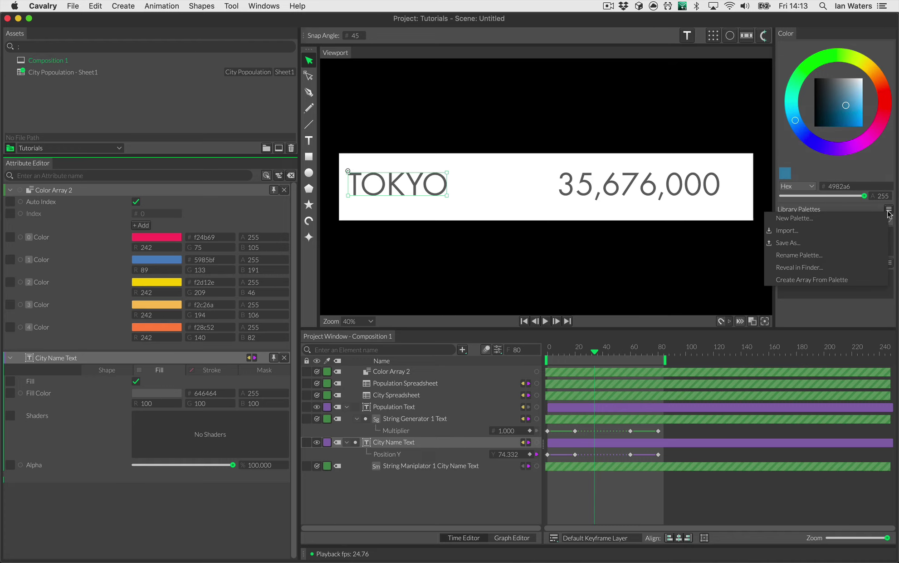
click(852, 212)
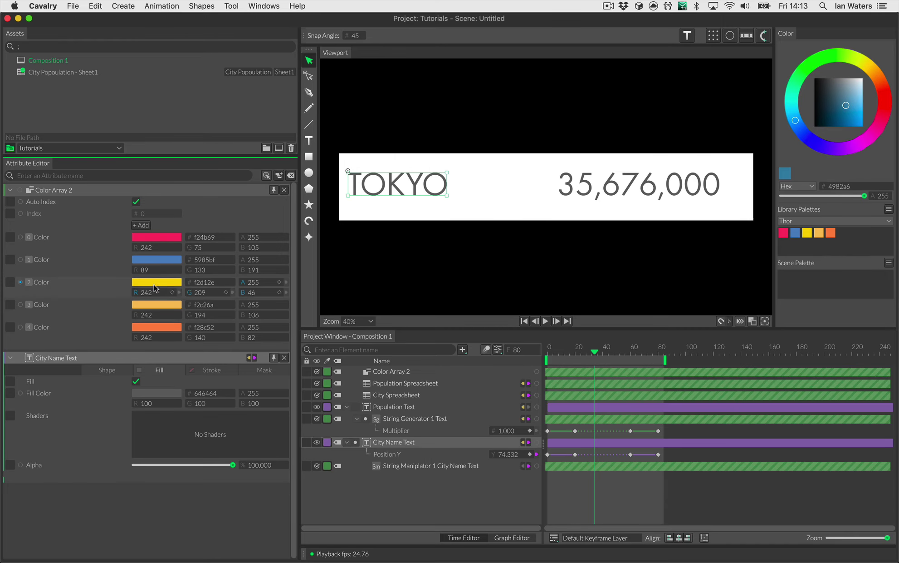
Step: Connect the color array to City Name Text's Fill Color and turn off the array's Auto Index
drag(20, 192, 70, 401)
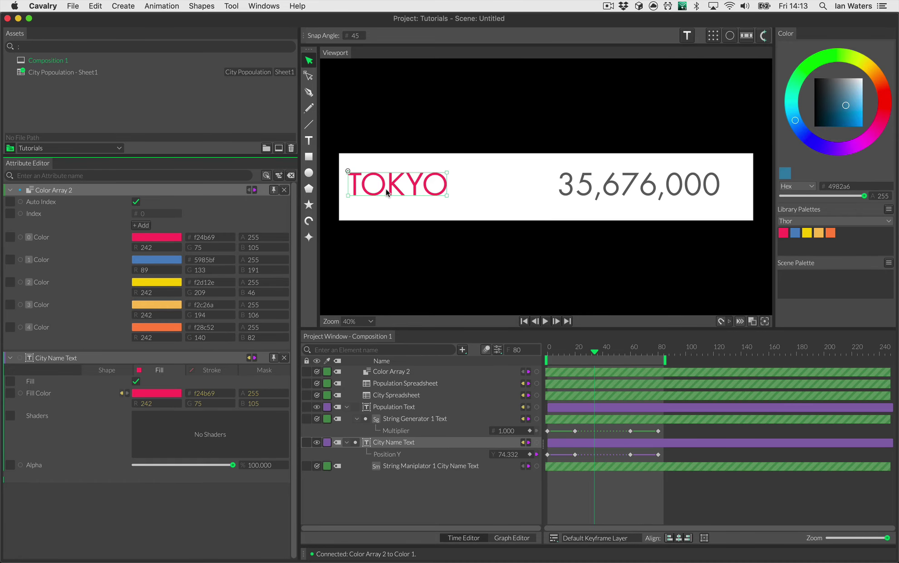
click(71, 239)
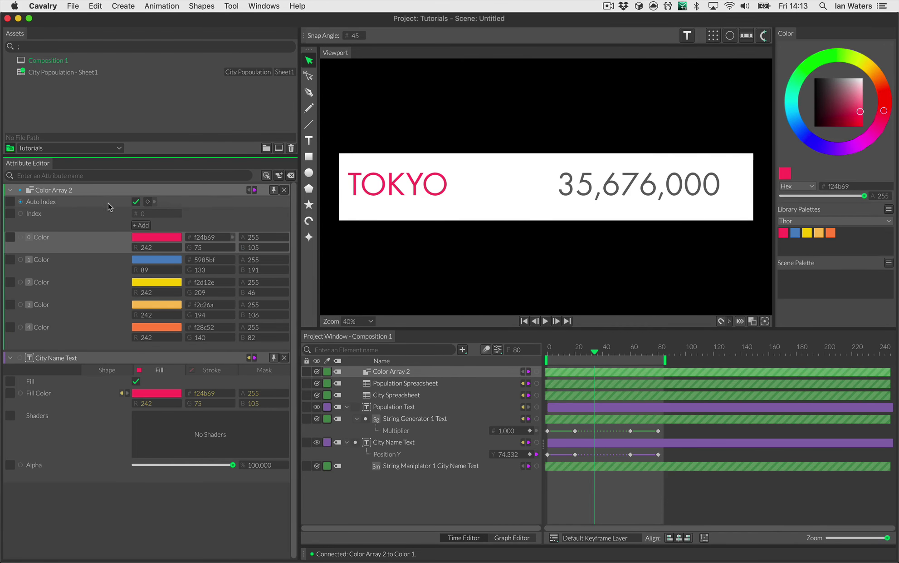
click(135, 202)
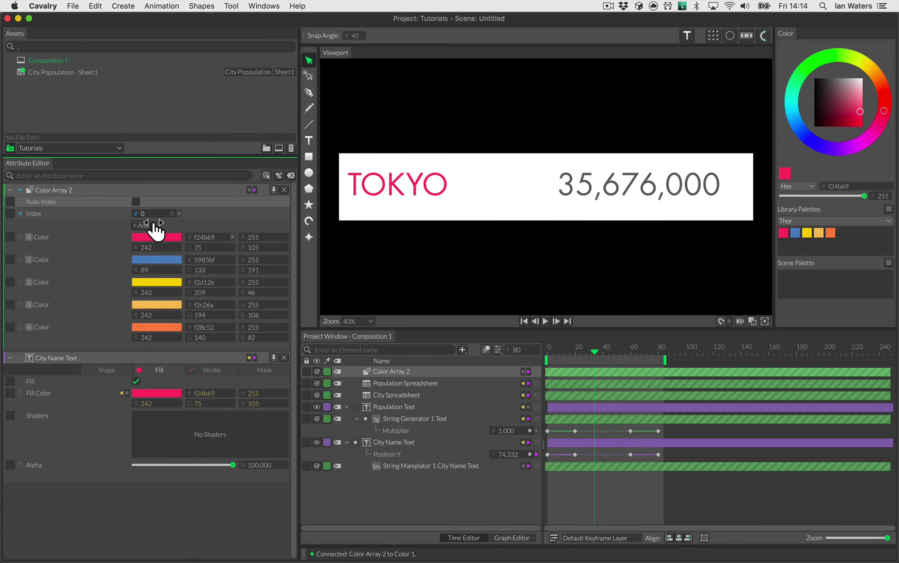
drag(154, 223, 132, 216)
Step: Connect the Render Manager's Dynamic Index to the color array's Index
key(super+shift+r)
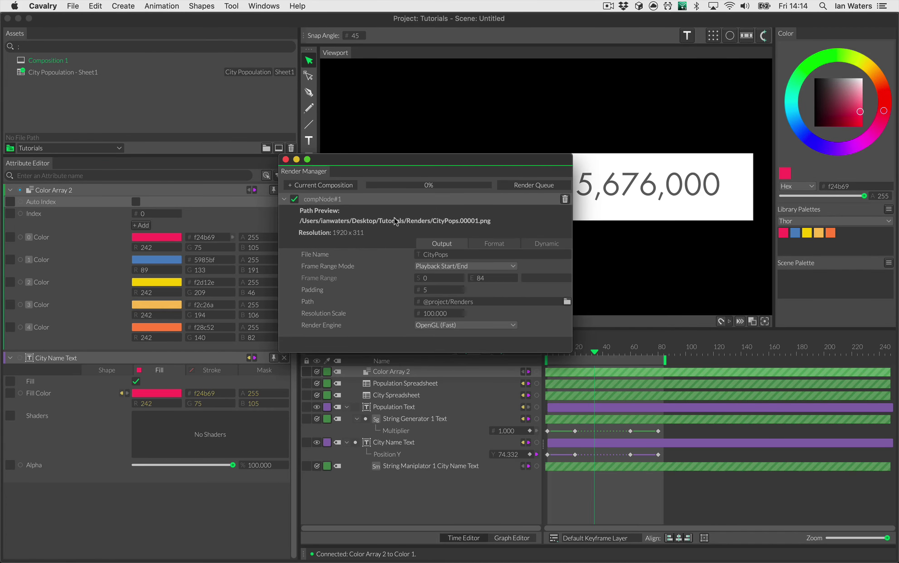
click(527, 244)
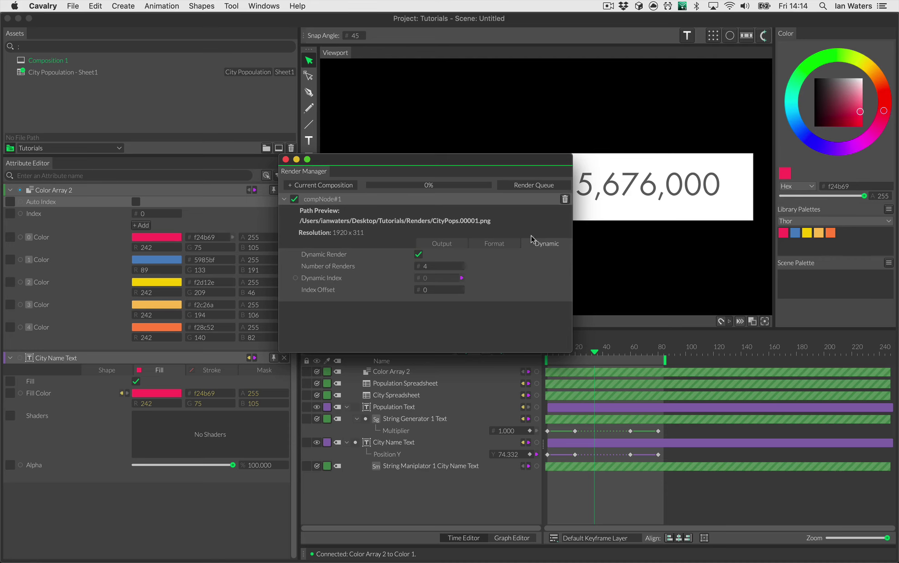
mouse_move(296, 278)
mouse_down()
mouse_move(221, 250)
mouse_move(40, 216)
mouse_up()
drag(361, 165, 370, 331)
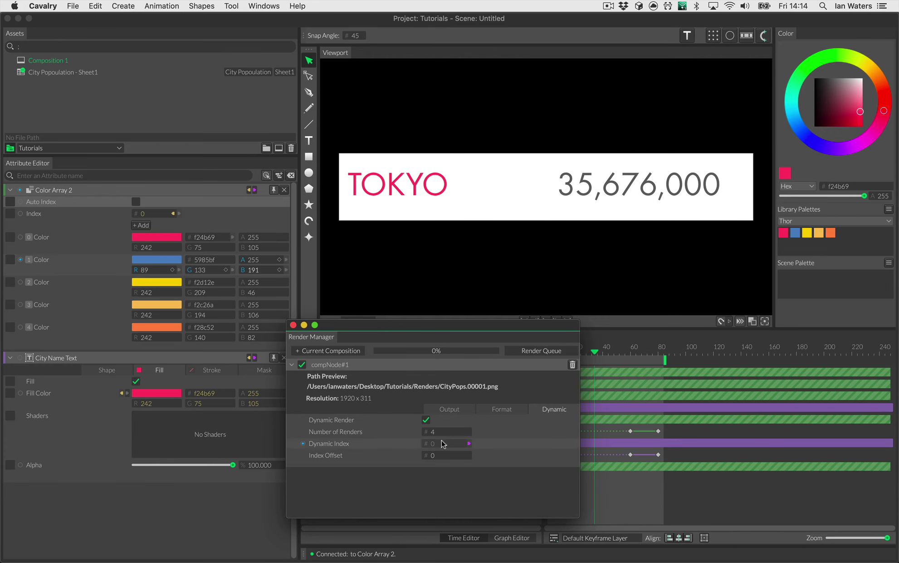
drag(449, 464, 448, 465)
click(293, 324)
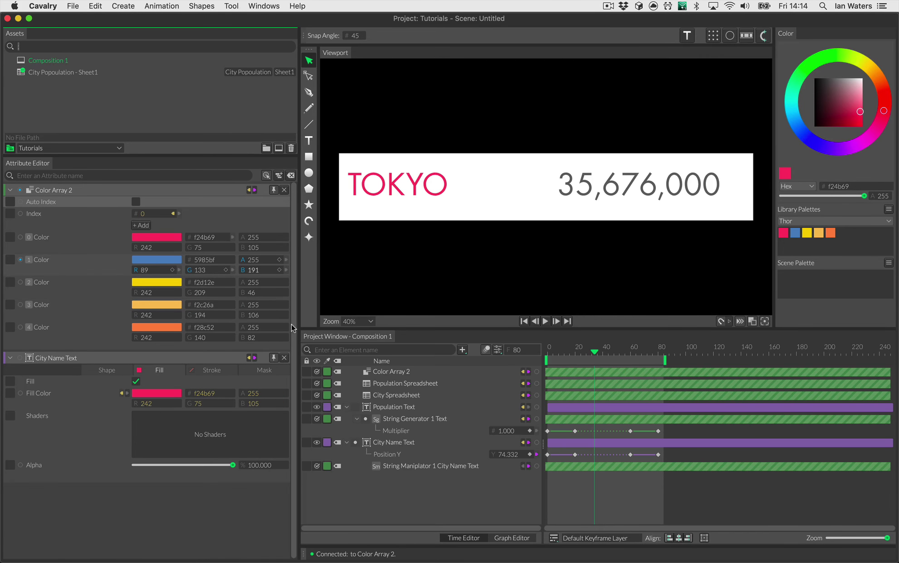
Step: Connect City Name Text's Fill Color to Population Text's Fill Color
drag(20, 393, 398, 410)
click(408, 412)
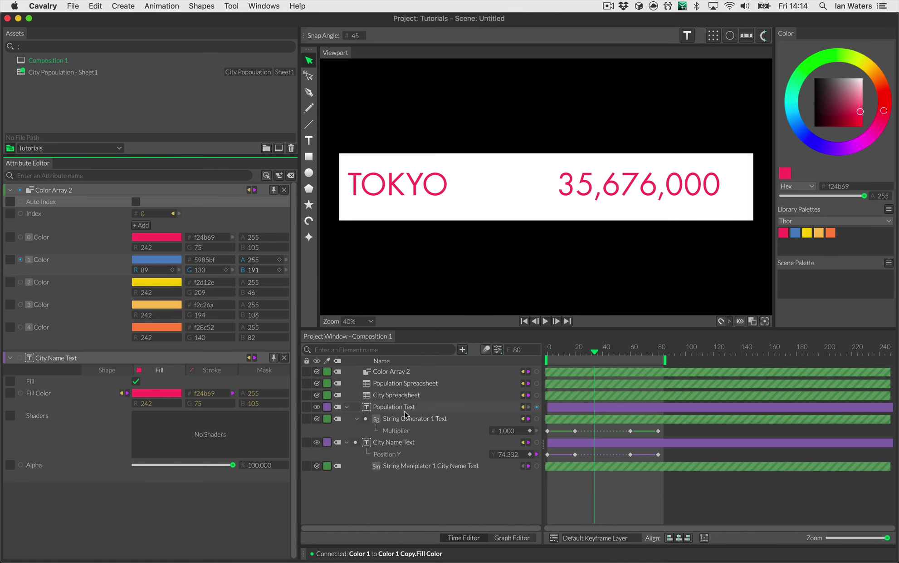
click(403, 487)
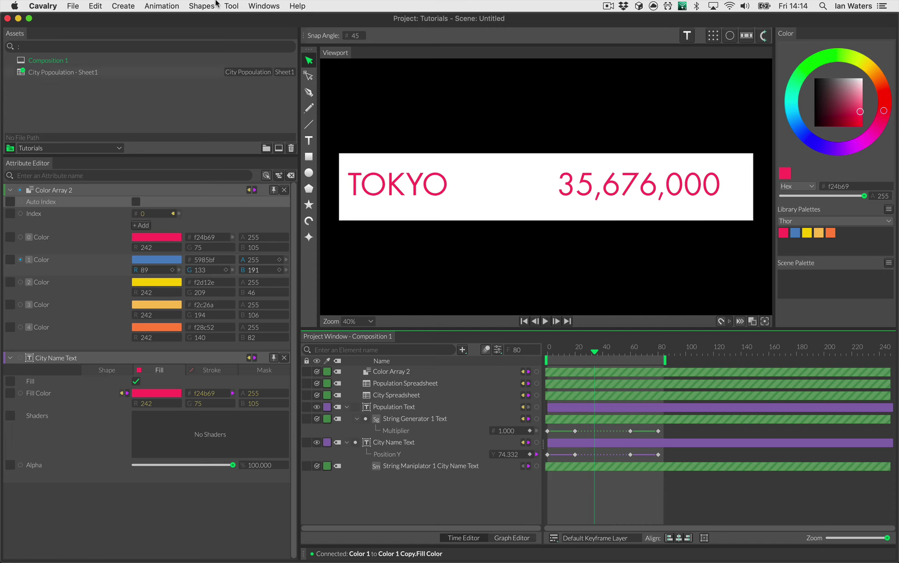
Step: Create a Background shape and move it below all other layers
click(101, 5)
mouse_move(119, 2)
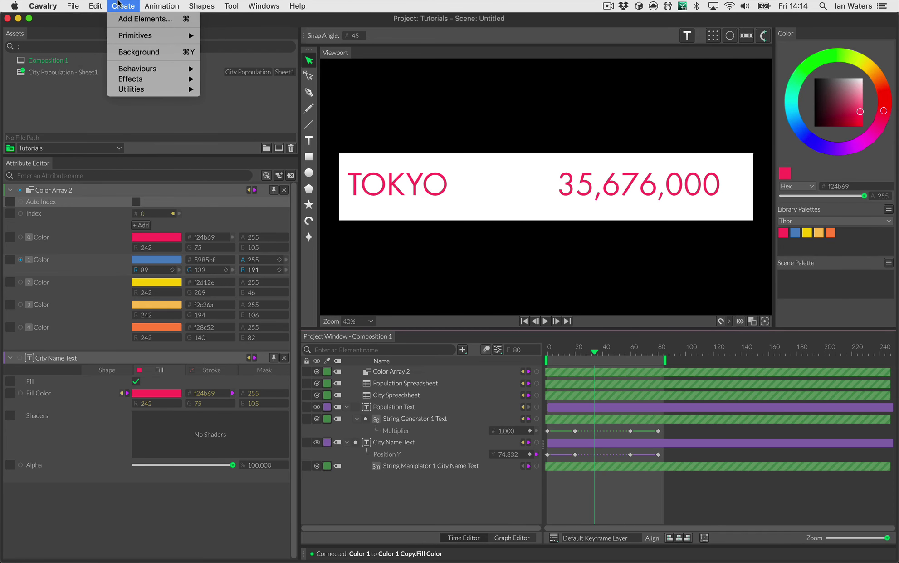
click(122, 49)
drag(392, 372, 392, 491)
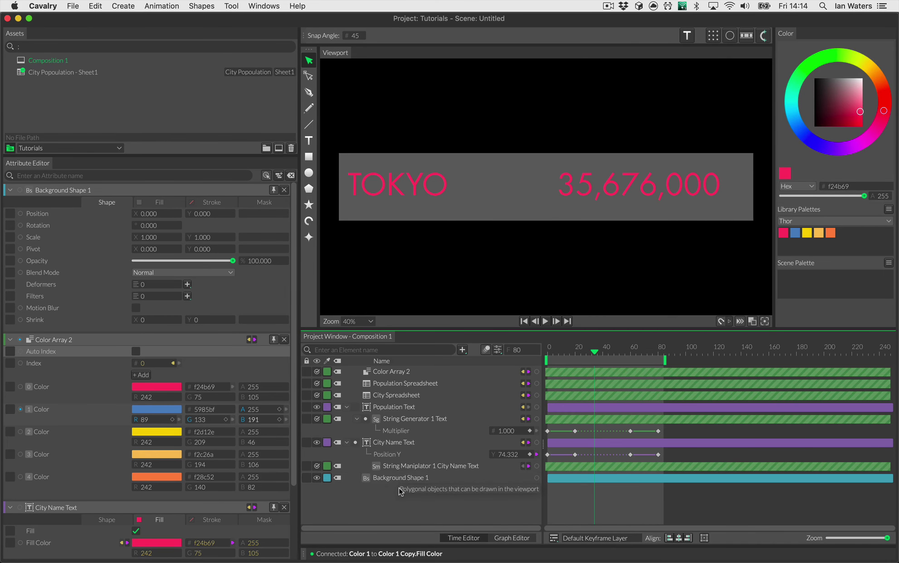
Step: Add a Color Blend behaviour and remove the background shape's attributes from view, leaving Color Blend beside the color array
key(super+shift+a)
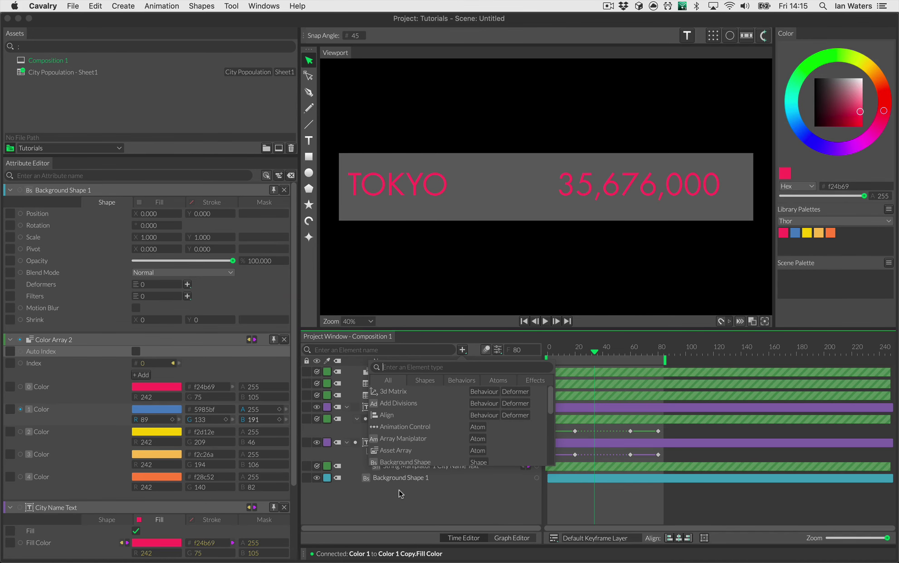
text(colo)
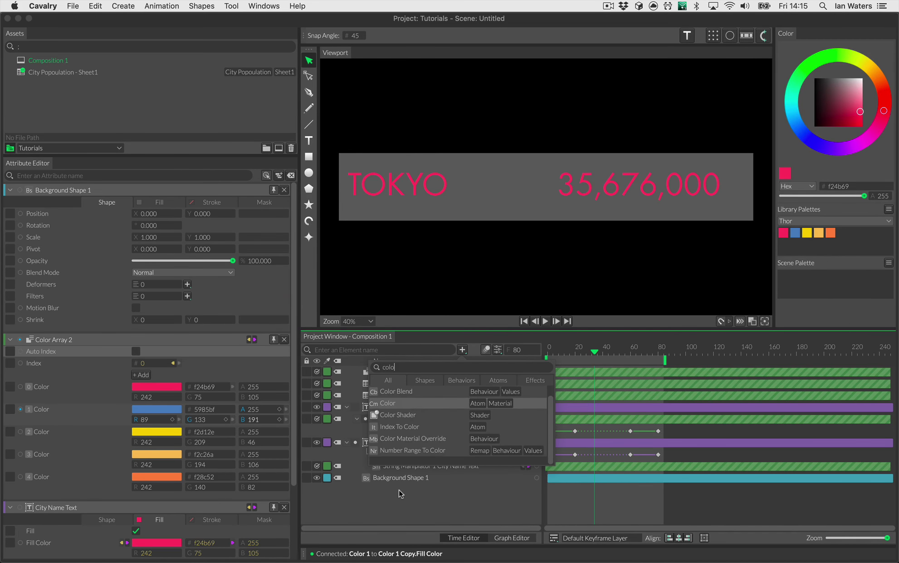
key(Up)
key(Return)
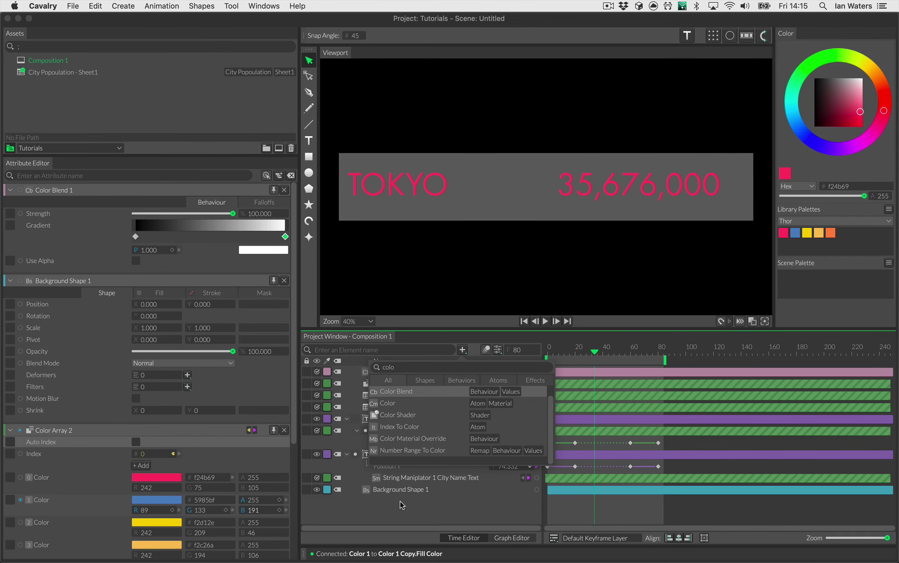
click(402, 504)
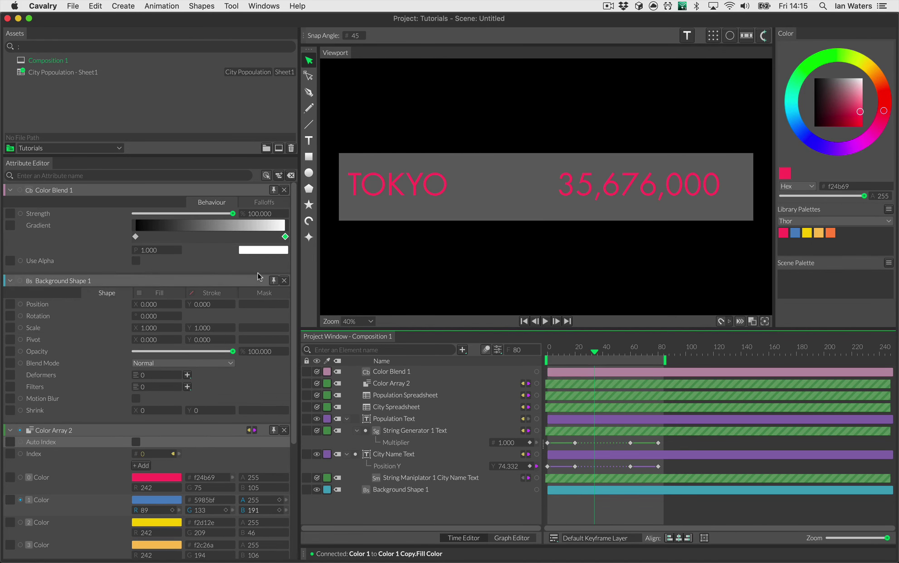
click(285, 280)
click(284, 281)
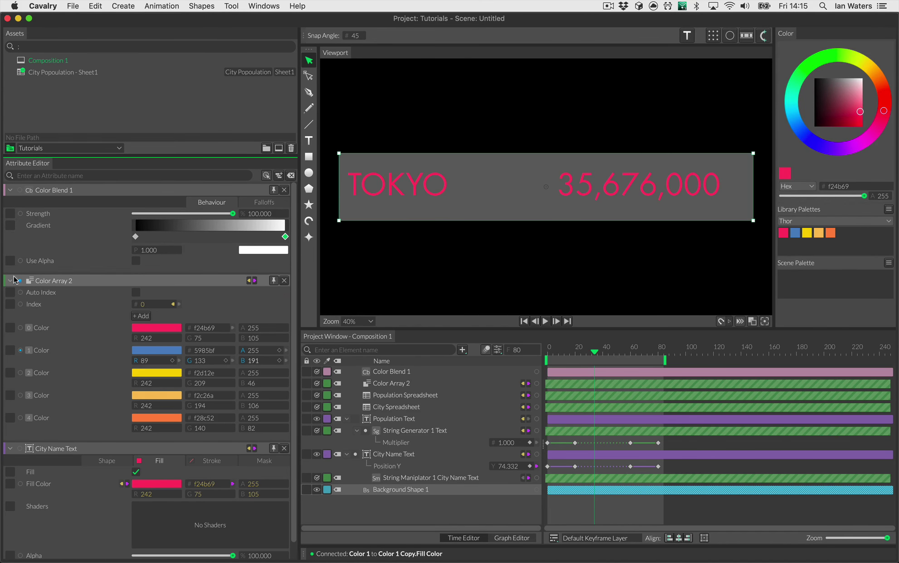
Step: Connect the color array to the end color of the Color Blend gradient, and connect Color Blend to the Background Shape's Fill Color
drag(20, 281, 267, 250)
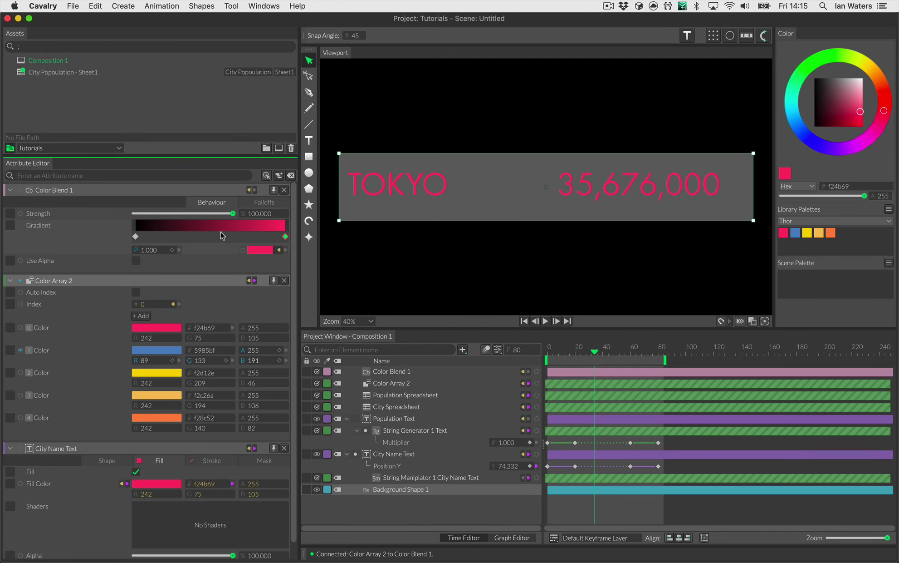
drag(20, 190, 399, 490)
click(421, 508)
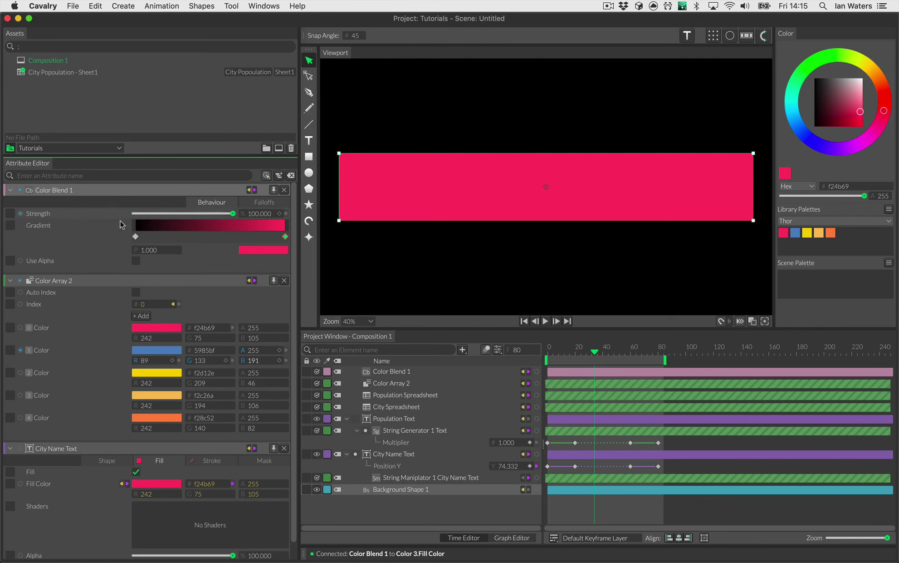
Step: Try lowering the Color Blend's Strength to about 15% and look through the behaviours that can be added to Strength
drag(232, 213, 151, 224)
click(152, 224)
right_click(93, 212)
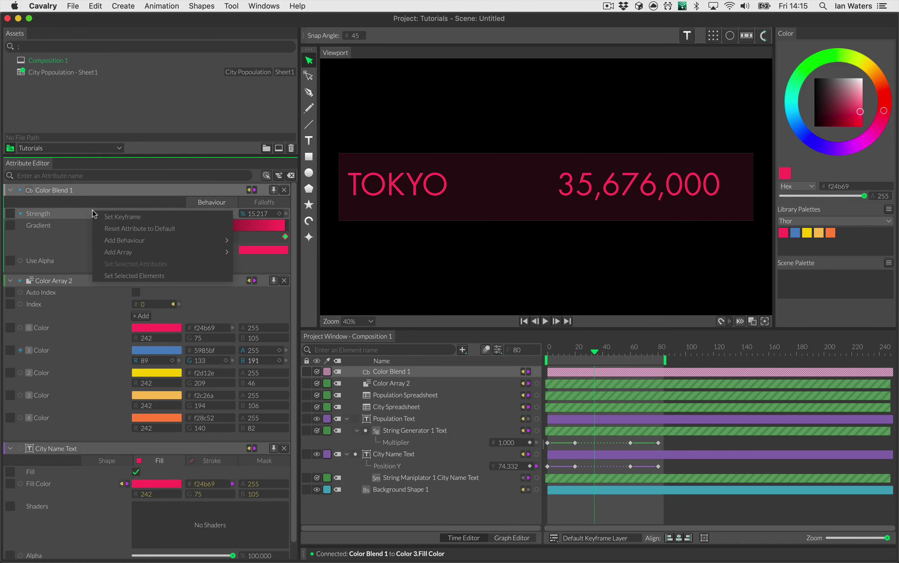
mouse_move(200, 240)
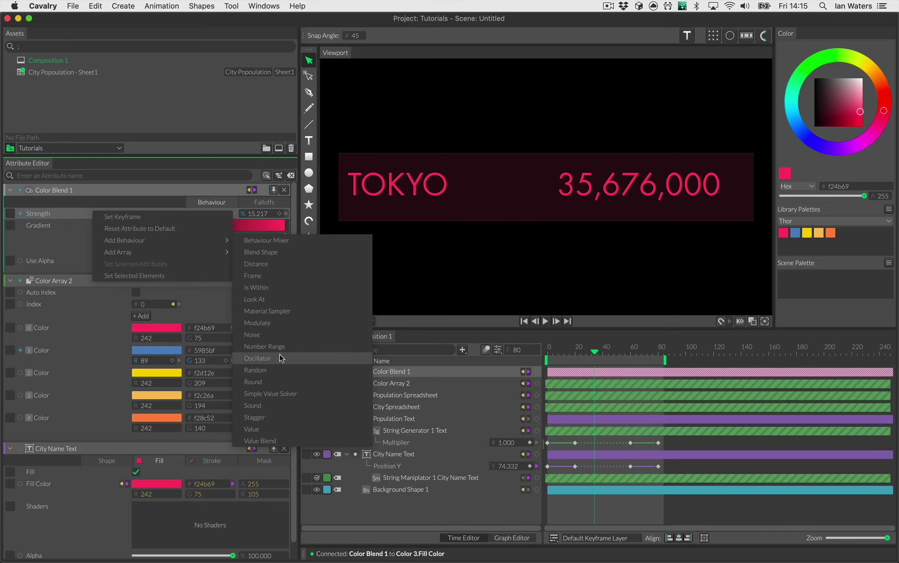
click(75, 225)
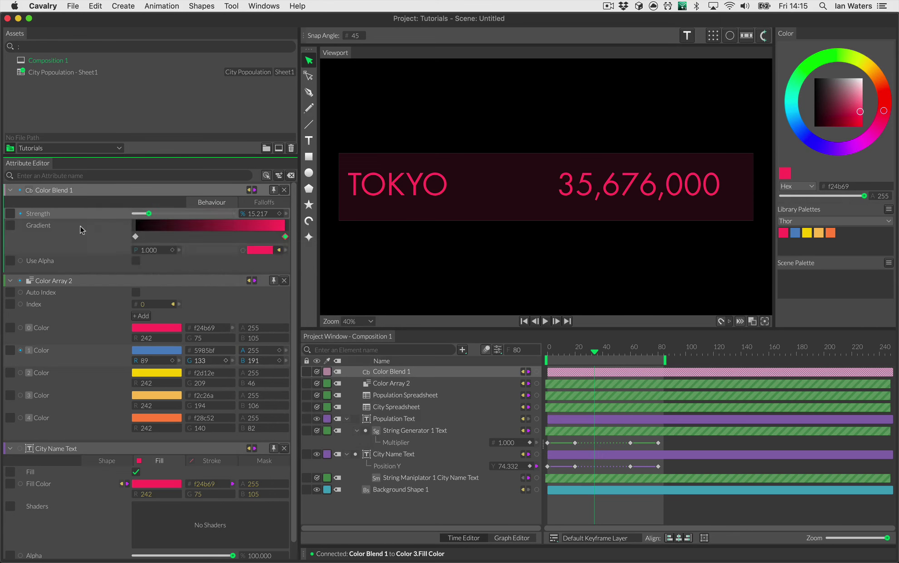
Step: Set the Color Blend's Strength to 10%
double_click(253, 214)
text(10.000)
click(380, 505)
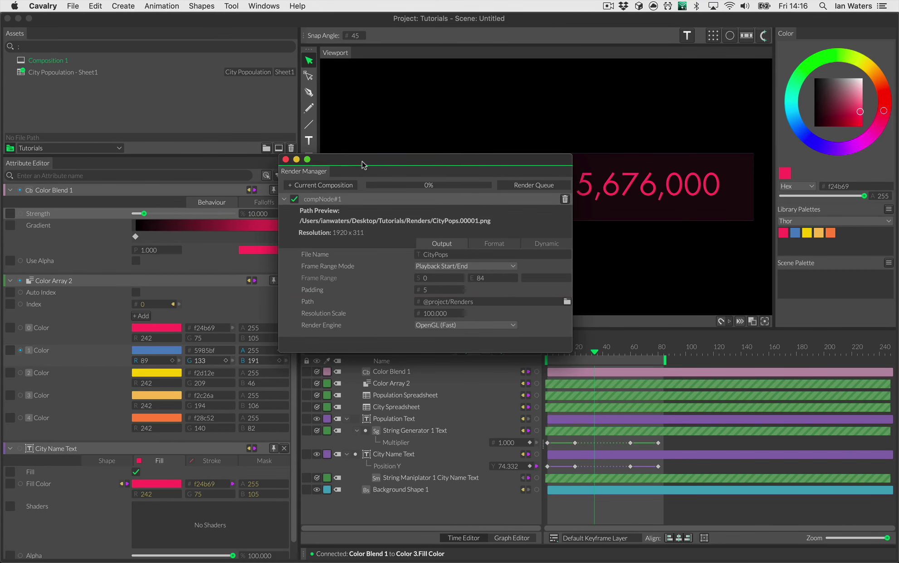
Step: Review the dynamic render settings and available file formats for the composition in the Render Manager, and close it
drag(363, 162, 302, 289)
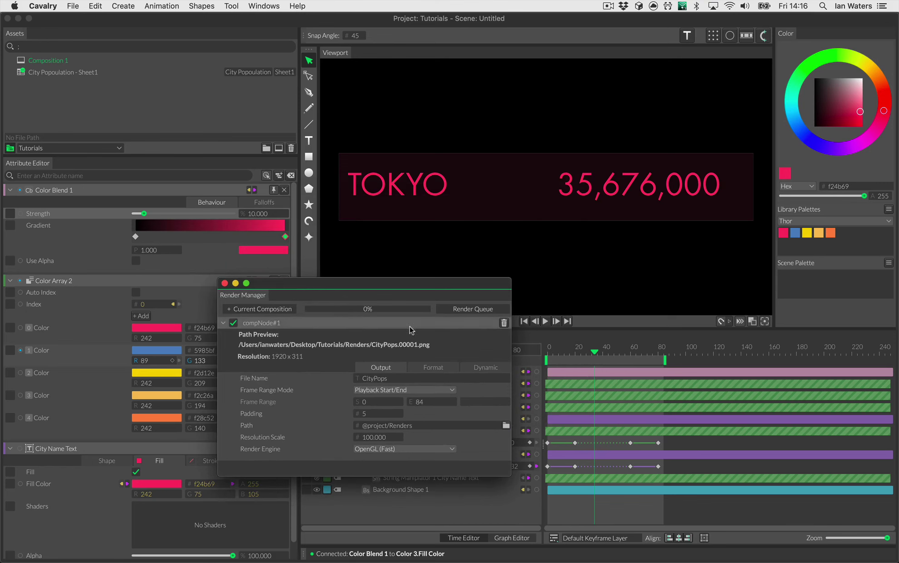
click(481, 367)
drag(385, 426, 385, 427)
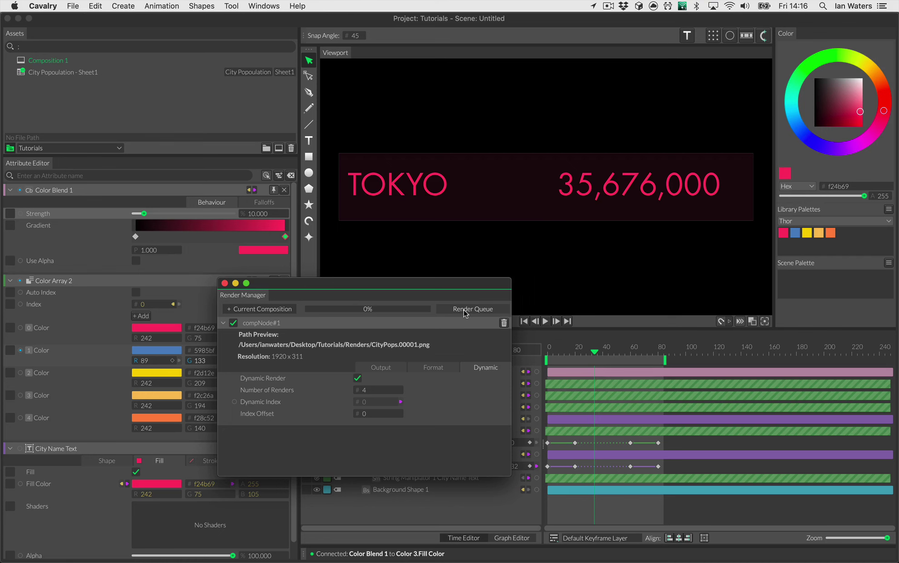
click(427, 367)
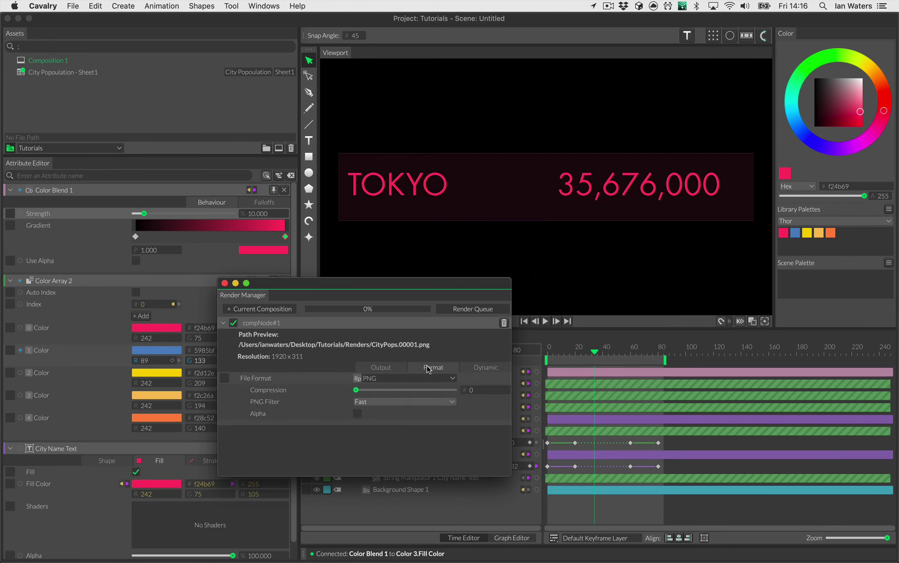
click(406, 379)
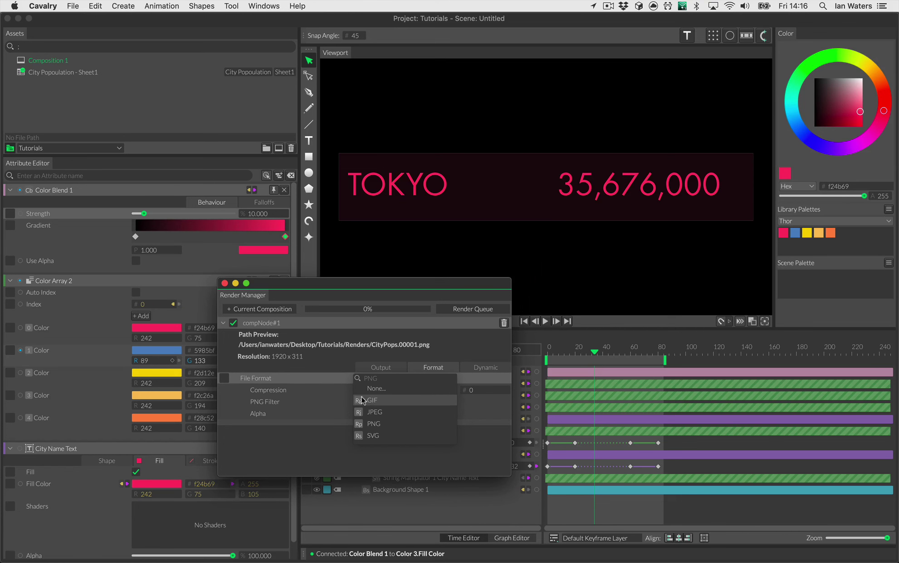
click(333, 367)
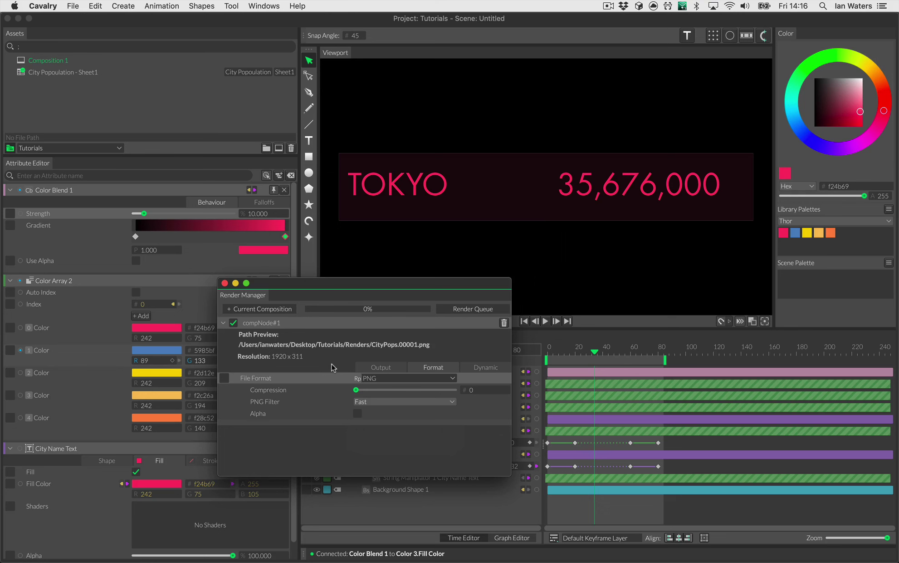
click(224, 283)
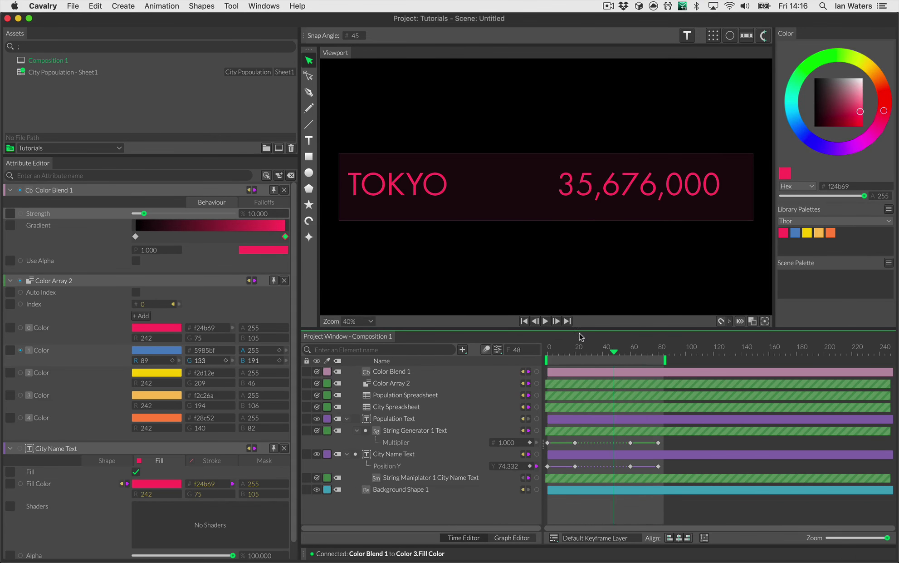
Step: Play back the banner animation
click(546, 321)
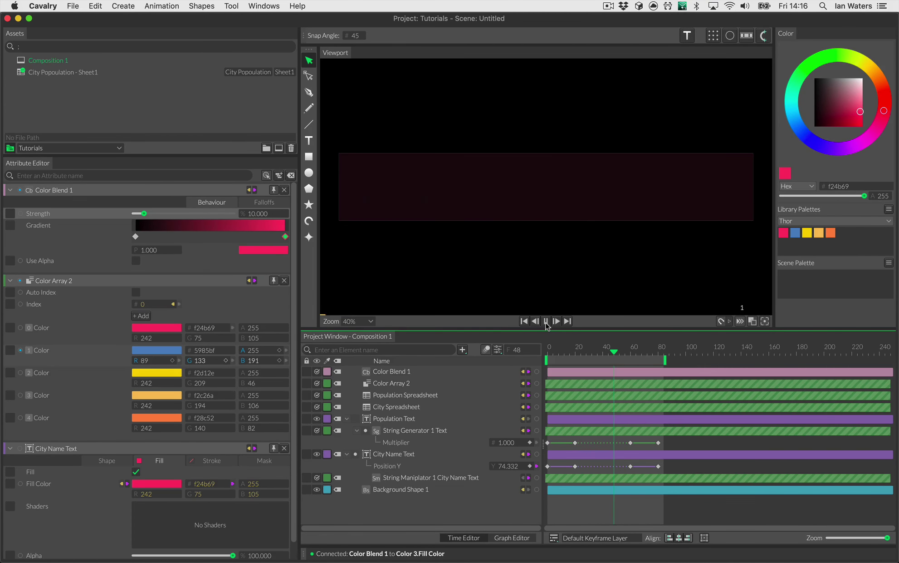